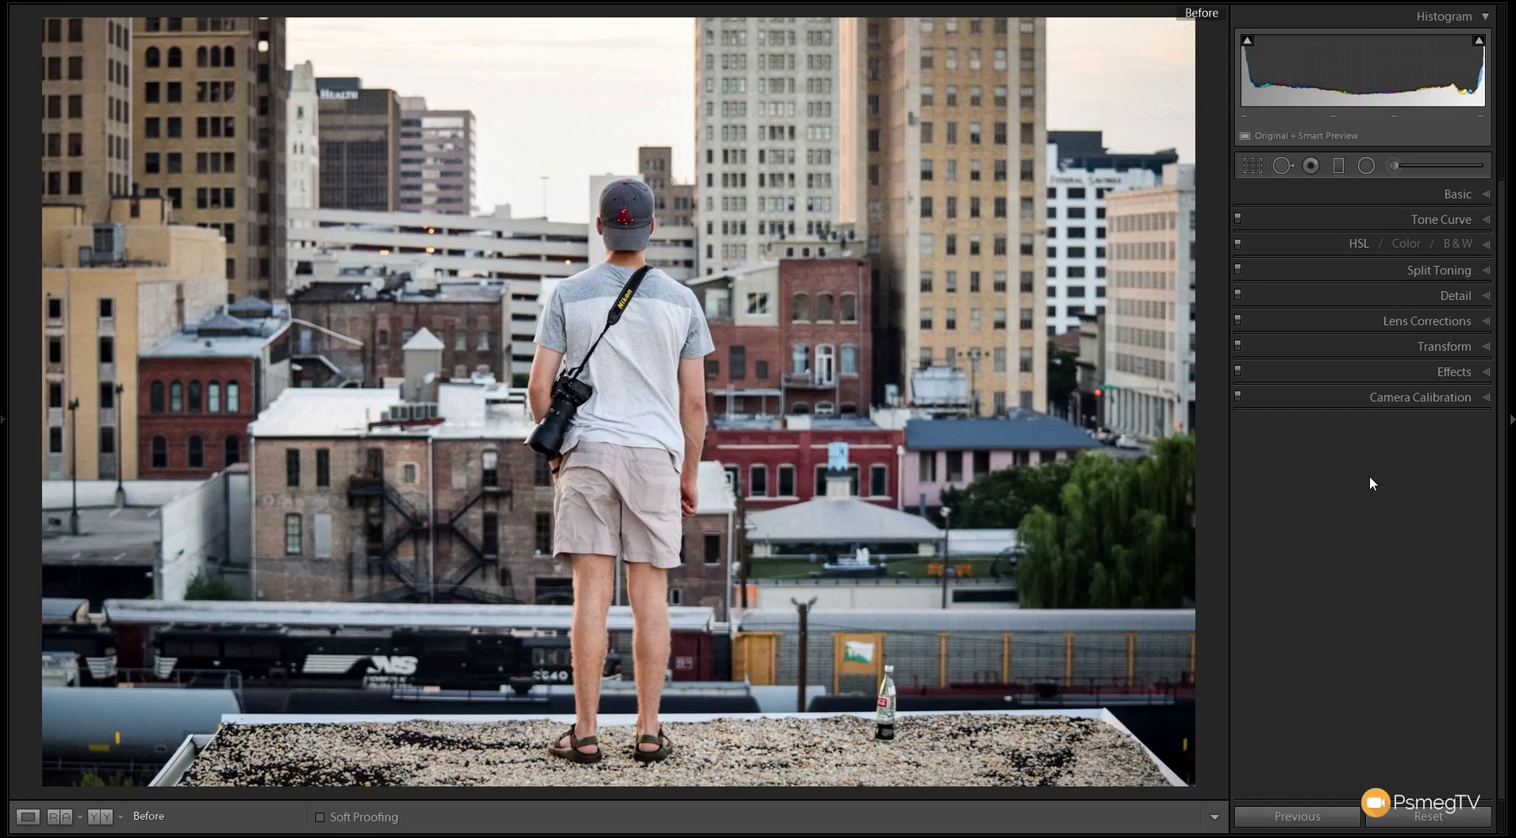
Step: In the Basic panel, set Contrast +61, Highlights +46, Shadows -42 and Whites +44, then compare with the original
key(backslash)
click(1457, 195)
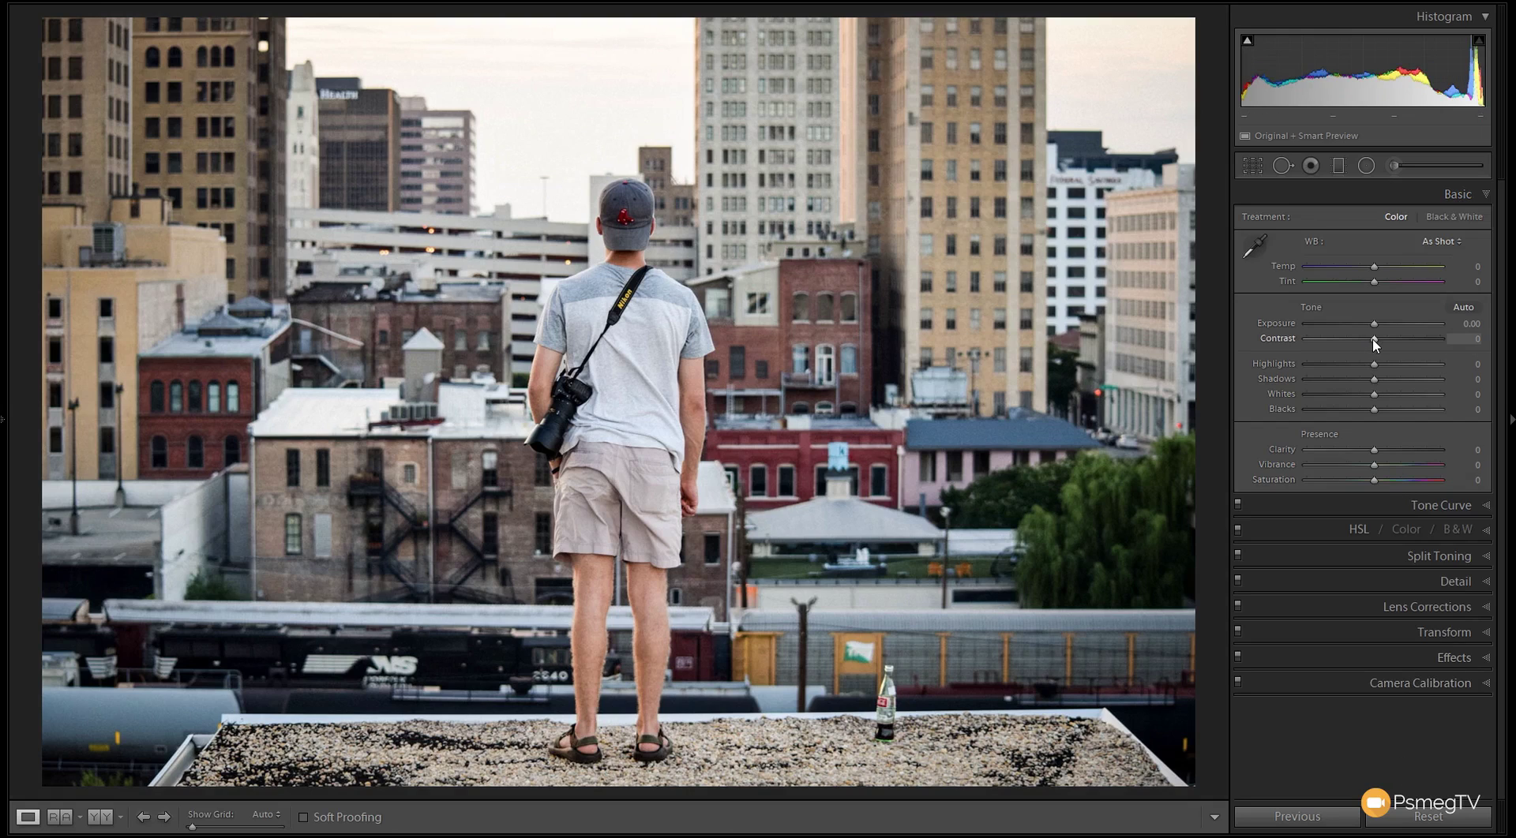
drag(1375, 339, 1414, 340)
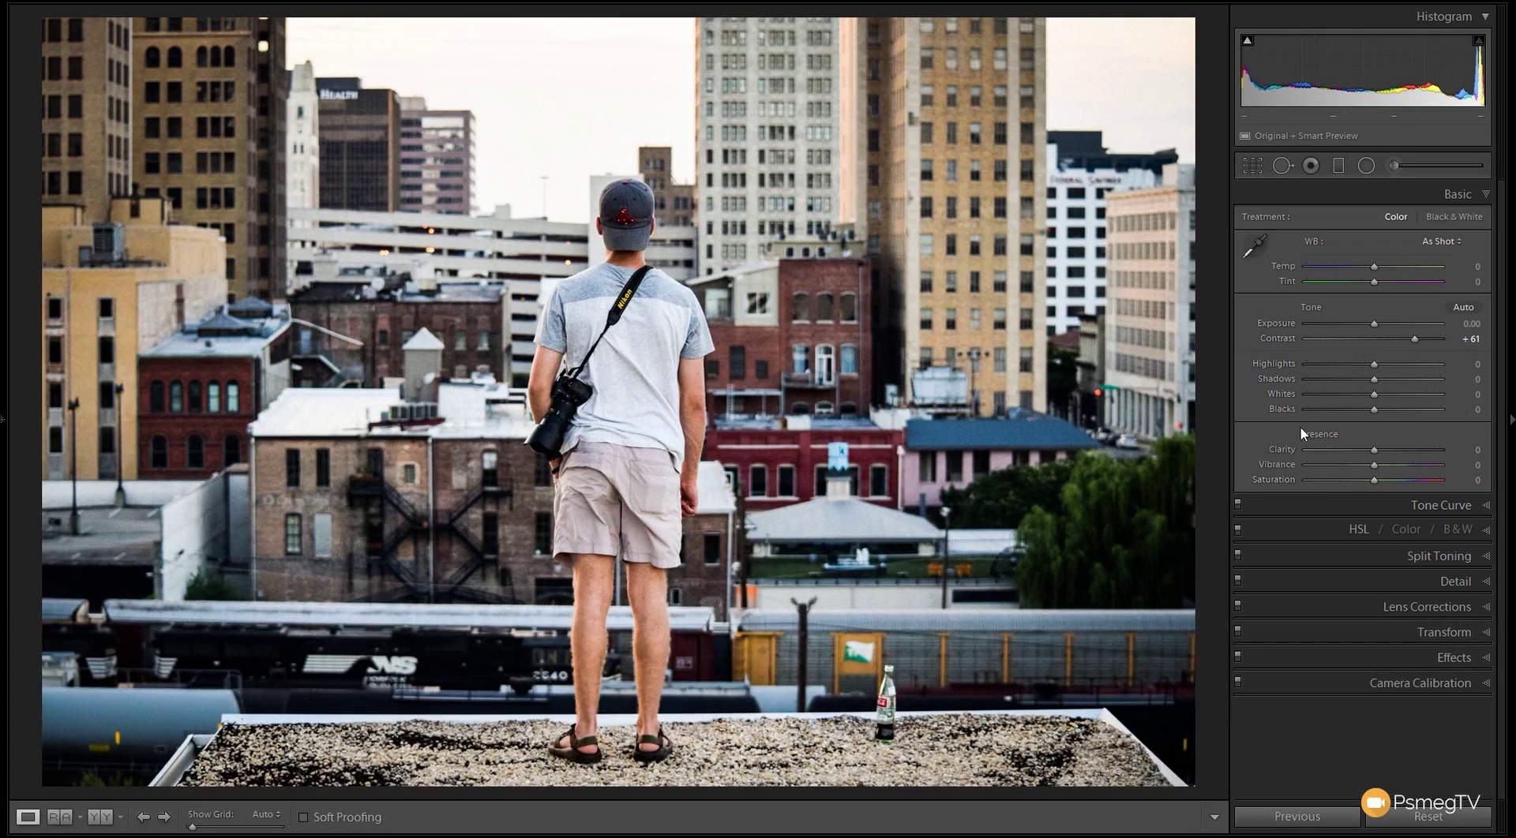
drag(1375, 364, 1394, 365)
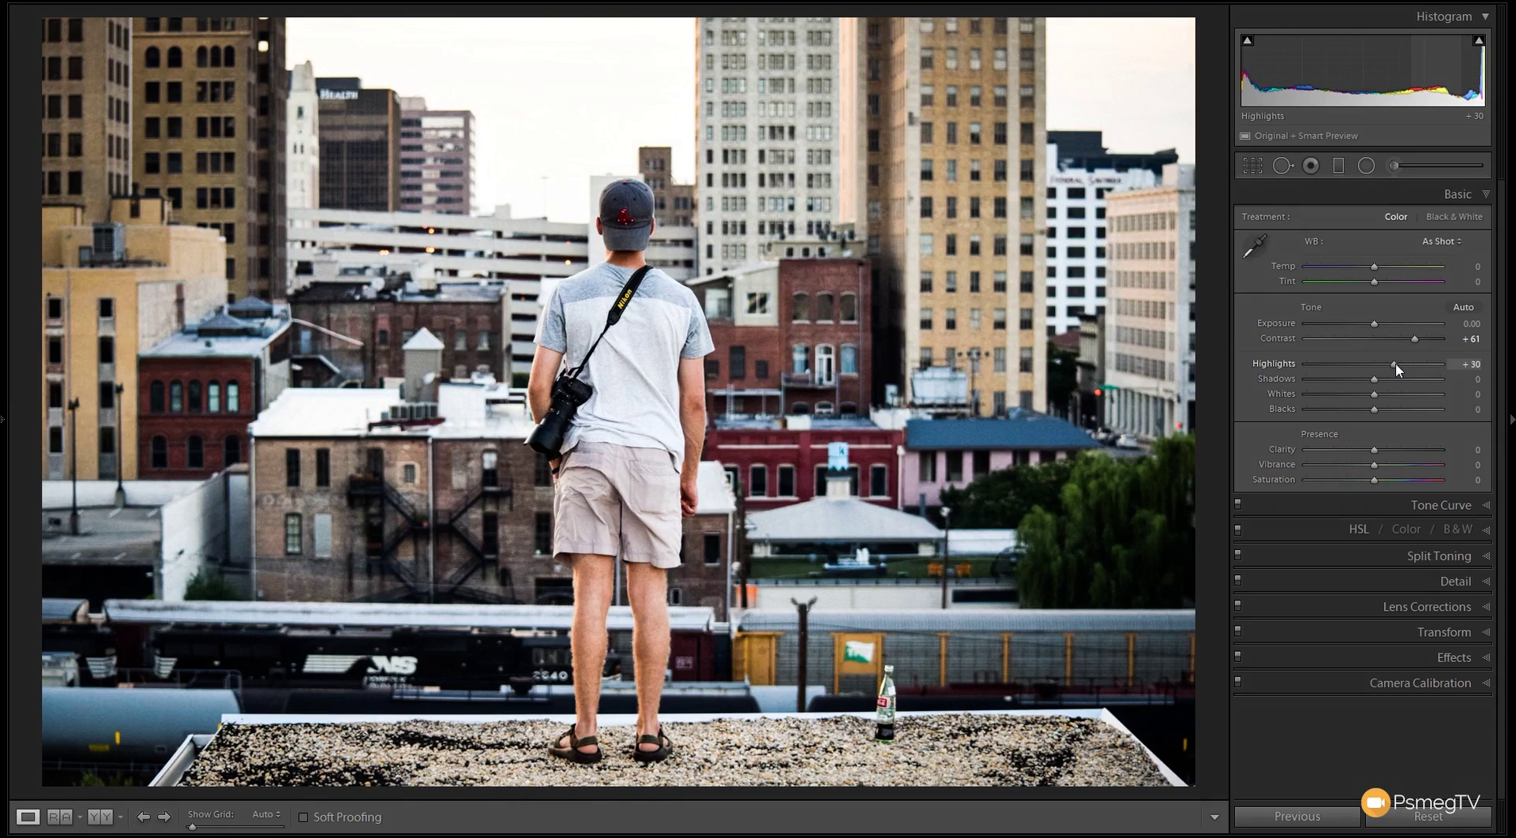
drag(1395, 363, 1404, 363)
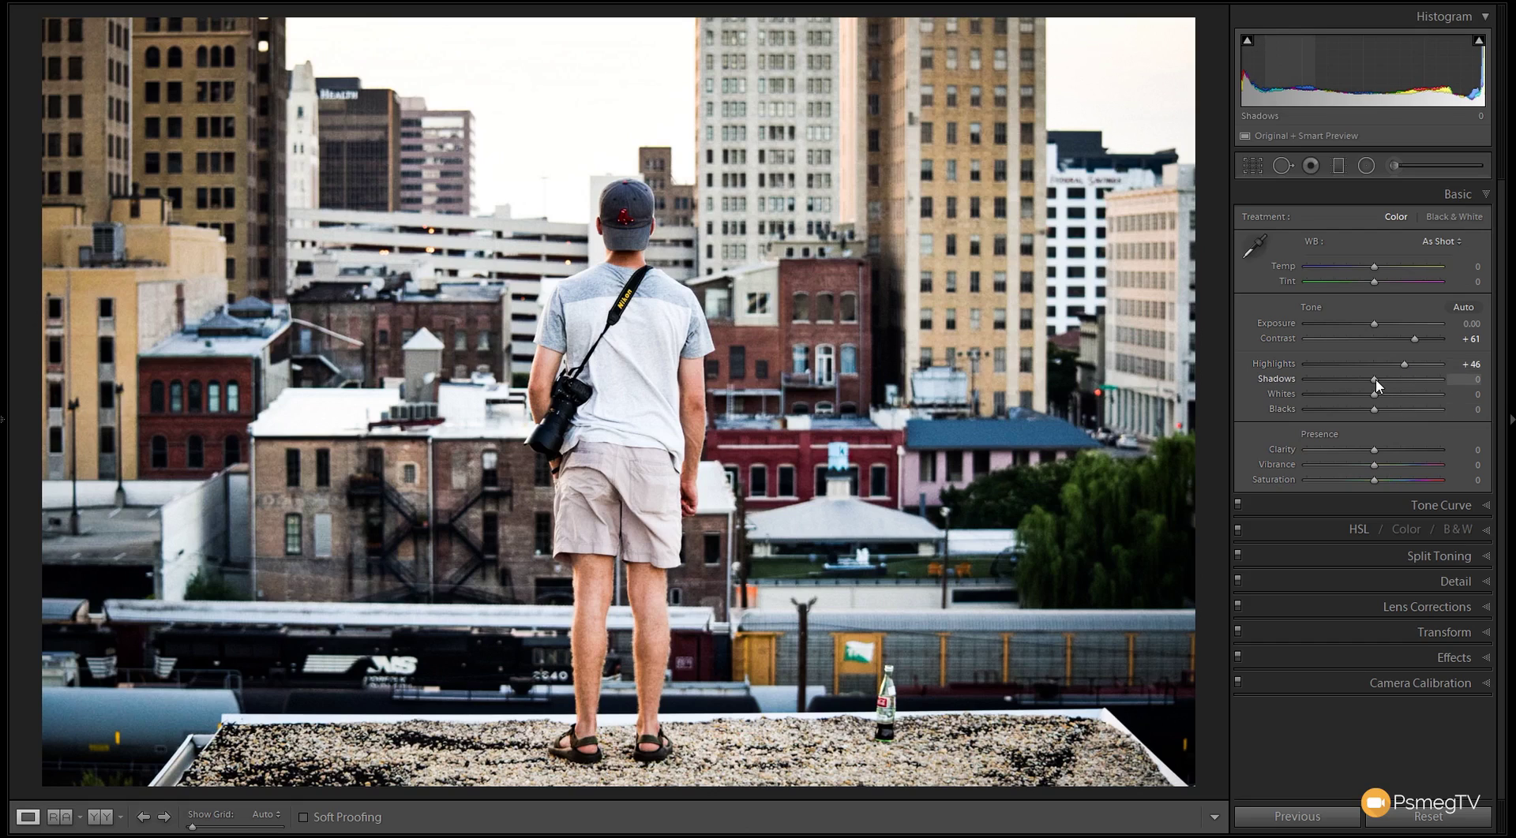
drag(1376, 381, 1345, 380)
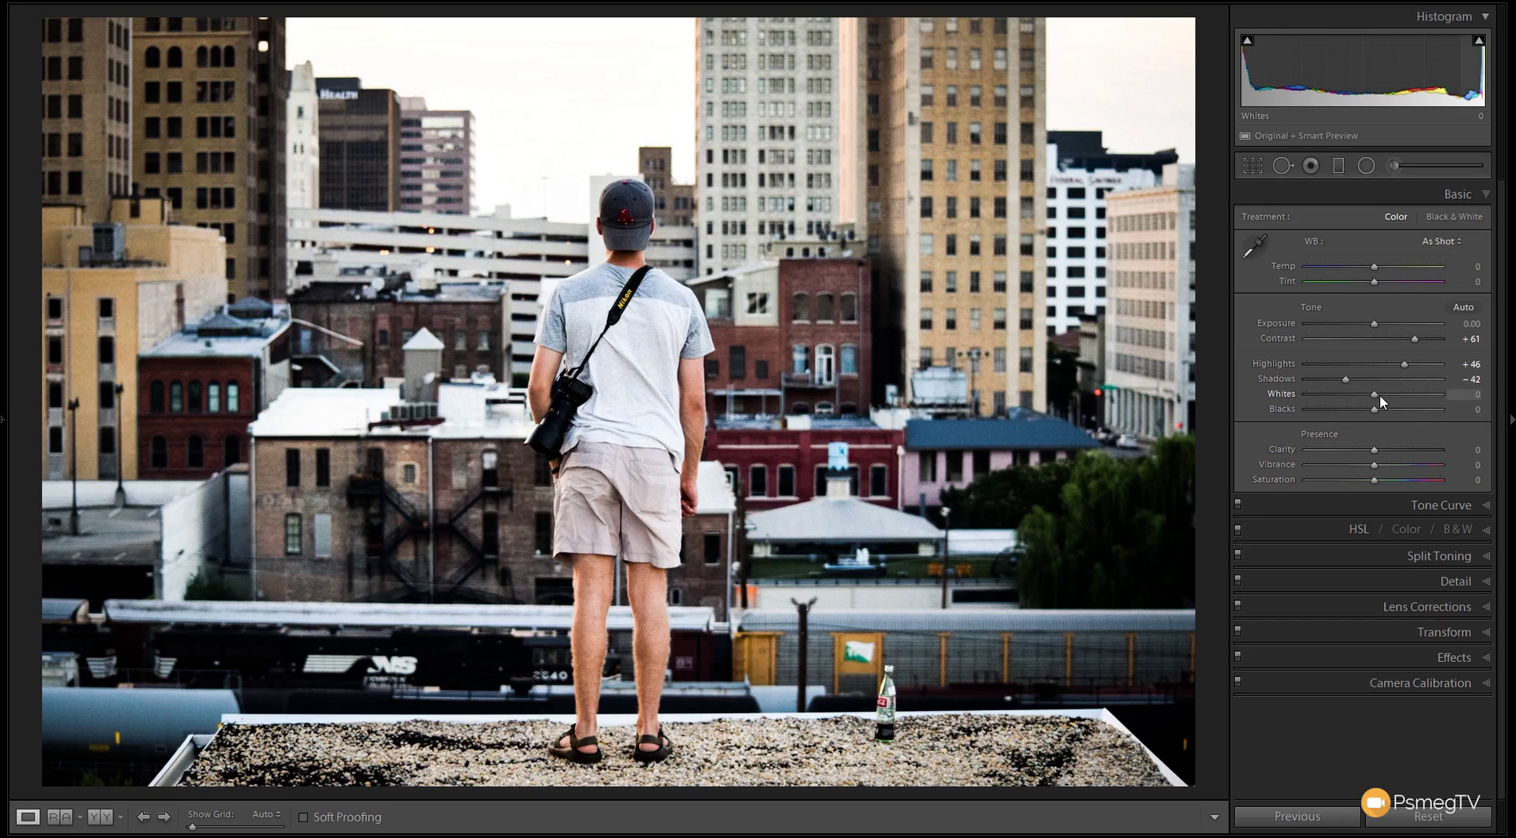
drag(1378, 395, 1406, 398)
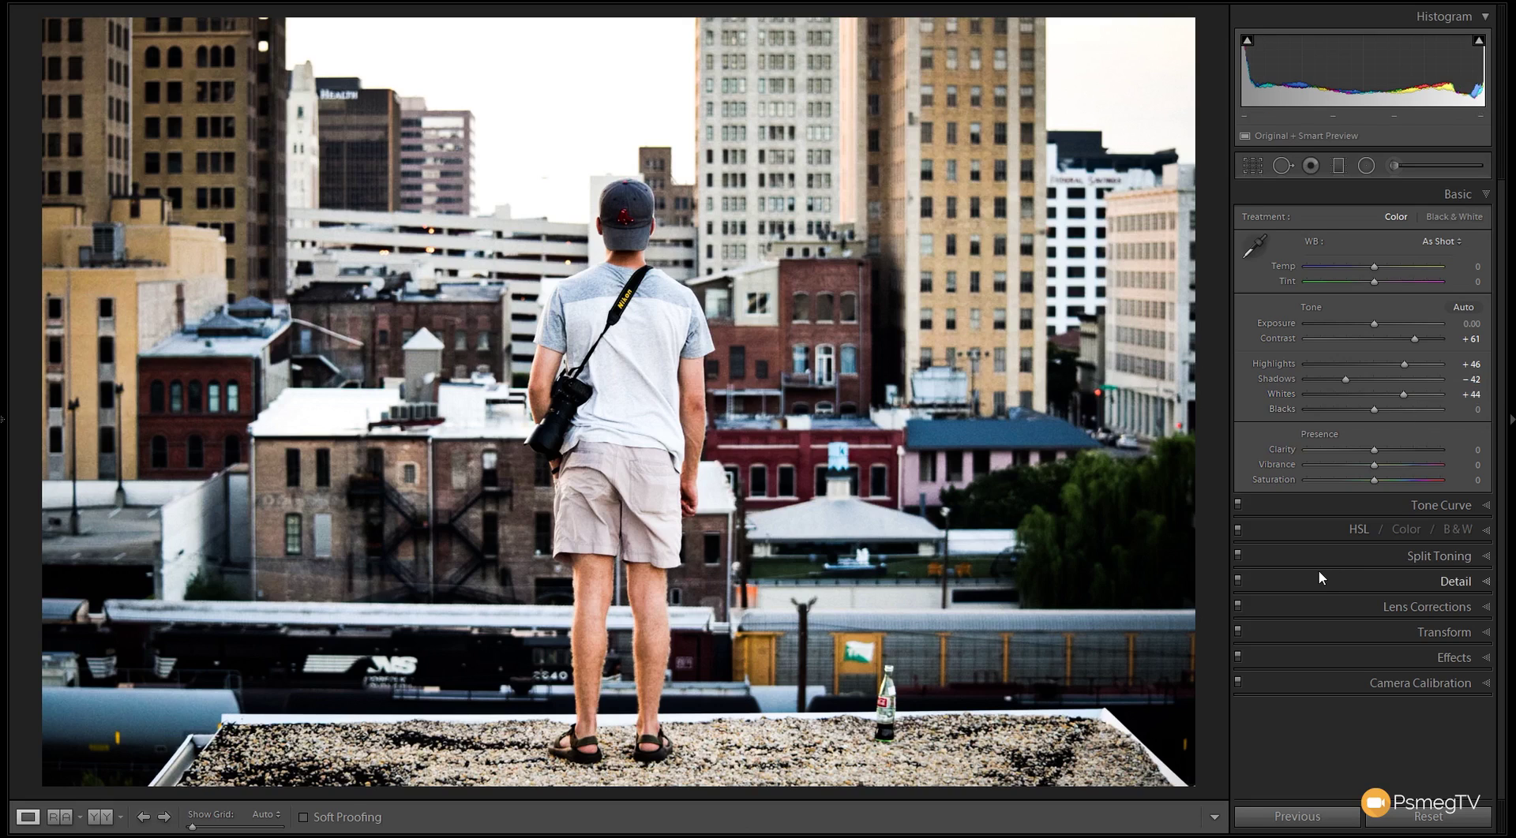
key(backslash)
key(backslash)
Step: In HSL, set Red saturation to -35 and Orange, Yellow, Green, Aqua and Blue to -60
click(1354, 529)
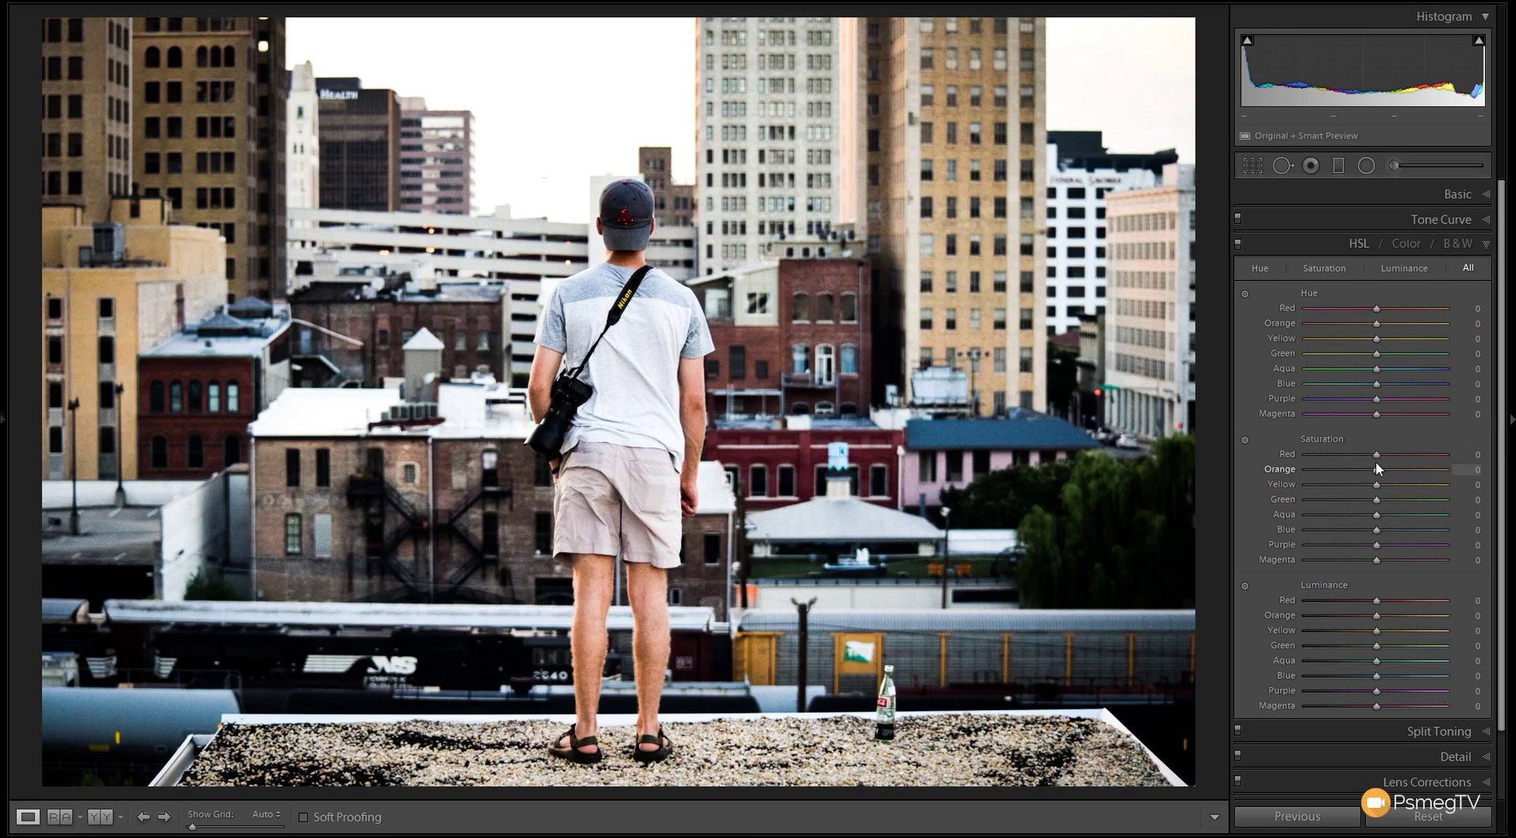
drag(1377, 458, 1353, 458)
drag(1365, 474, 1338, 476)
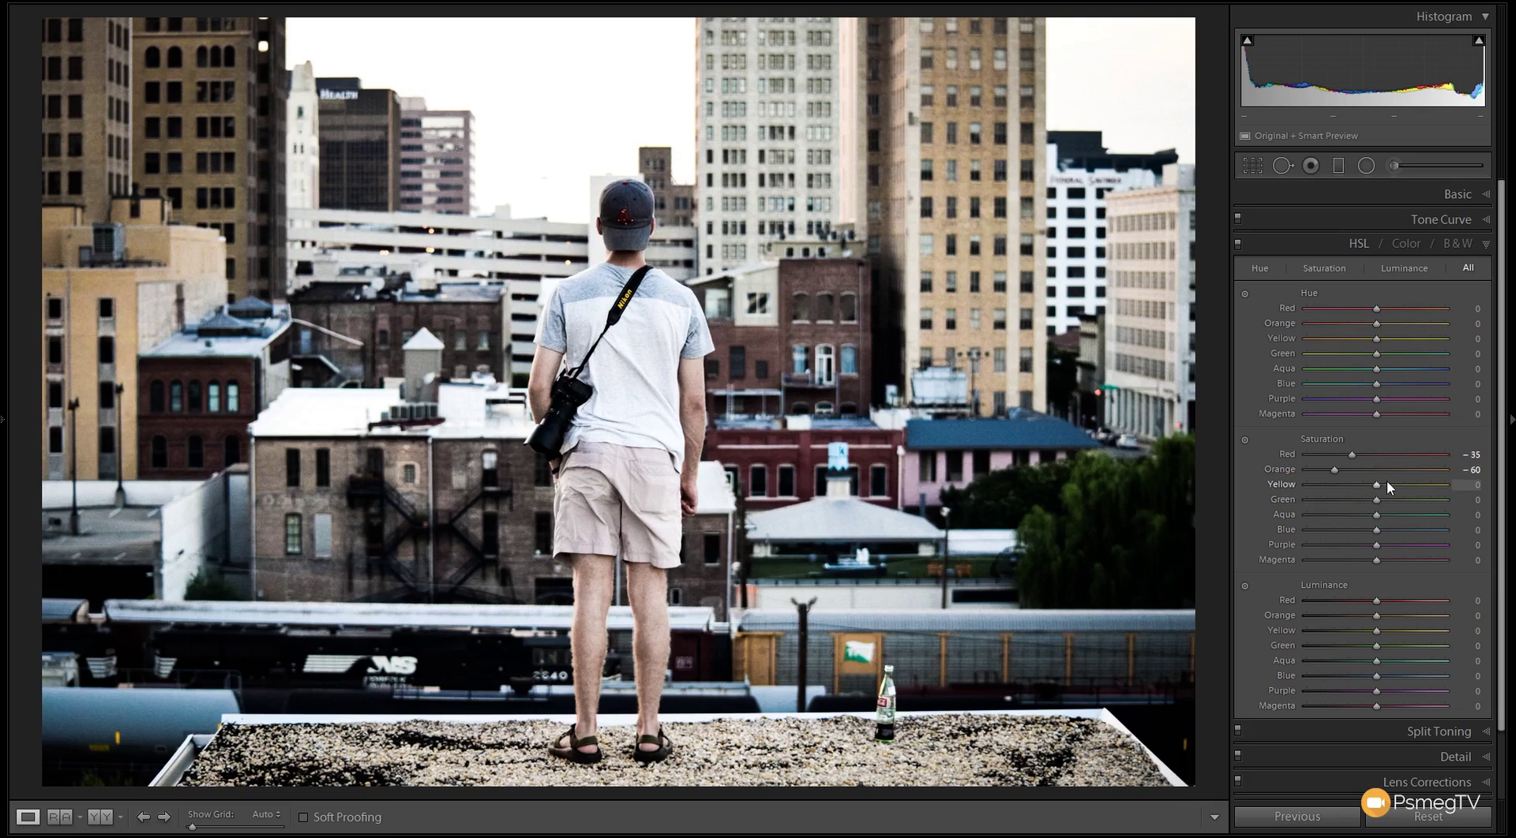
drag(1376, 485, 1335, 504)
drag(1376, 515, 1333, 529)
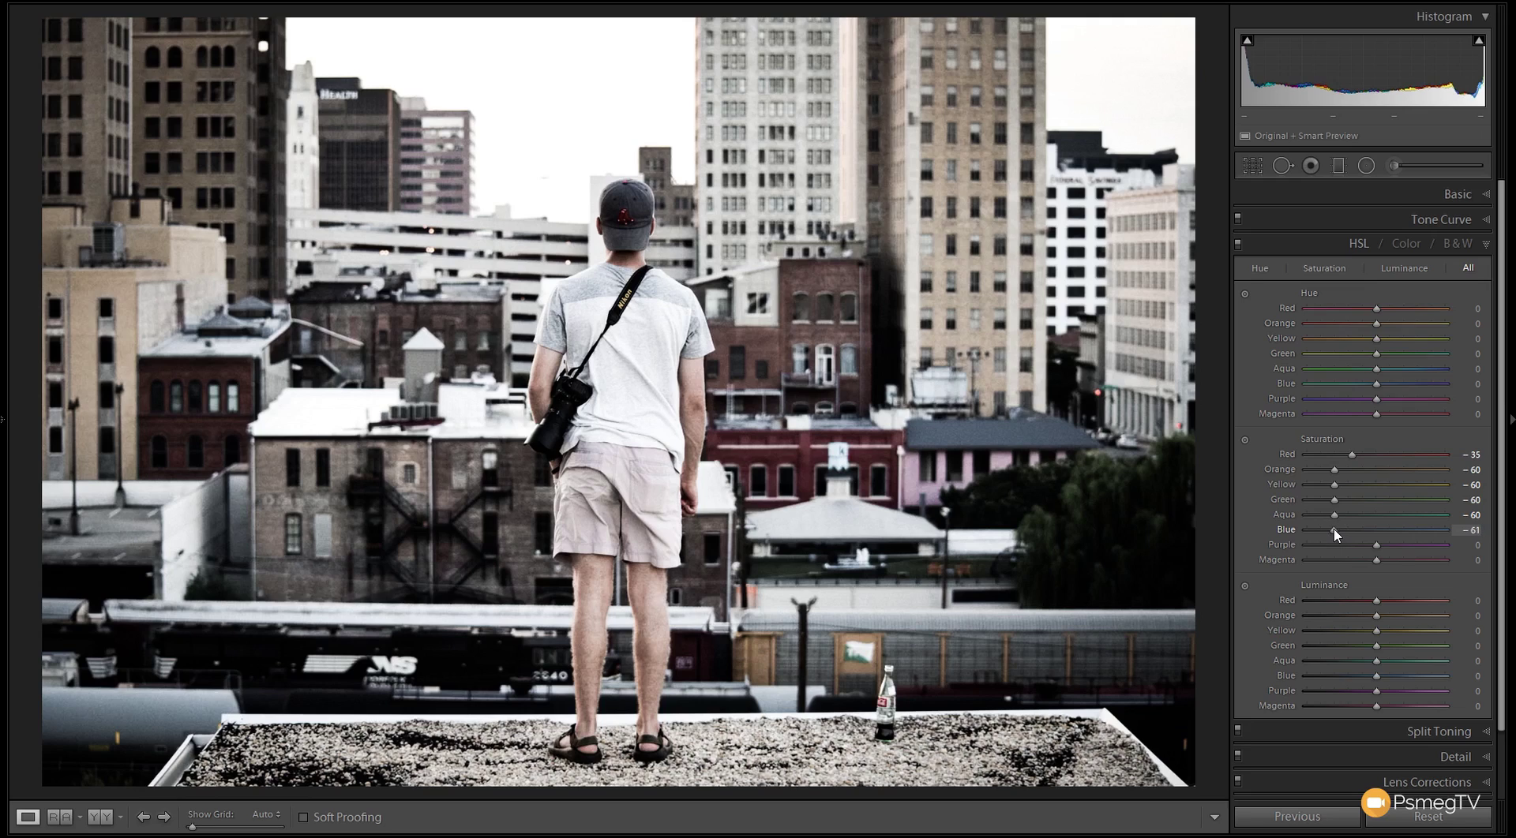
drag(1334, 534, 1336, 534)
Step: Set HSL Luminance Red and Orange to -41 and Yellow through Magenta to +60
scroll(1501, 489, down, 3)
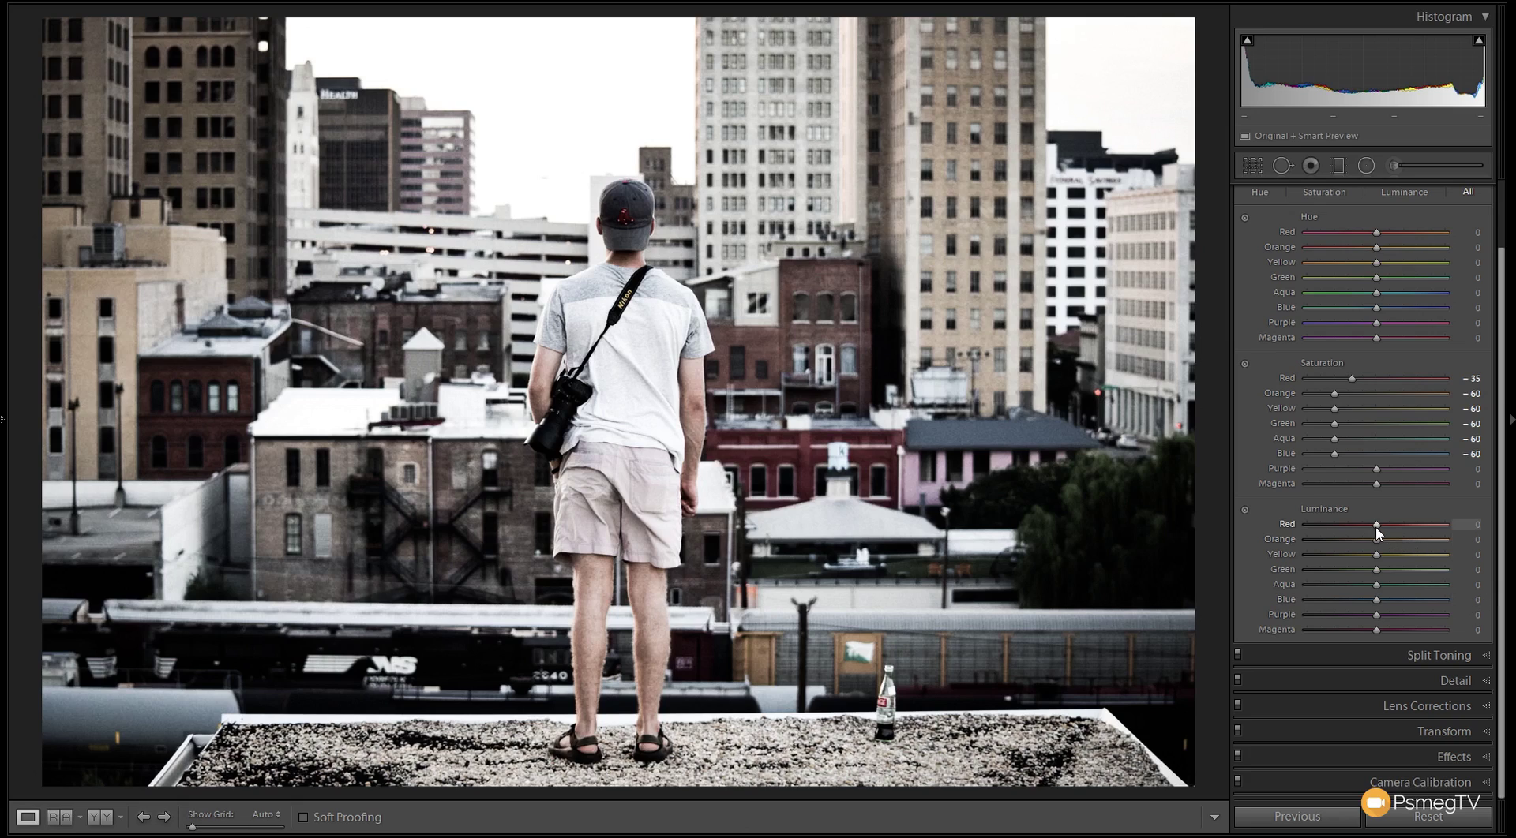
drag(1372, 525, 1358, 525)
drag(1376, 540, 1346, 547)
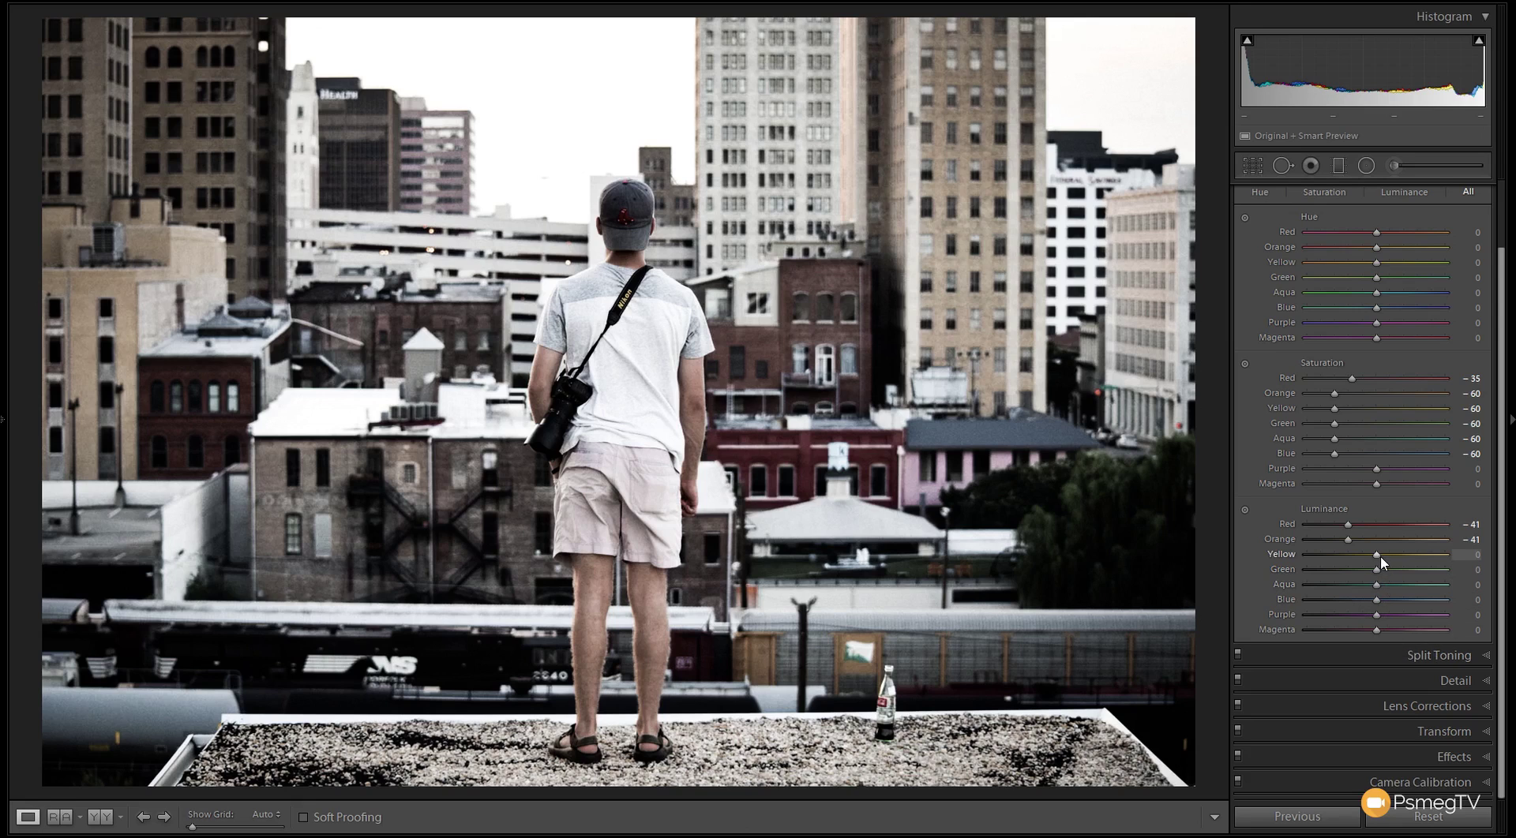
drag(1377, 555, 1418, 558)
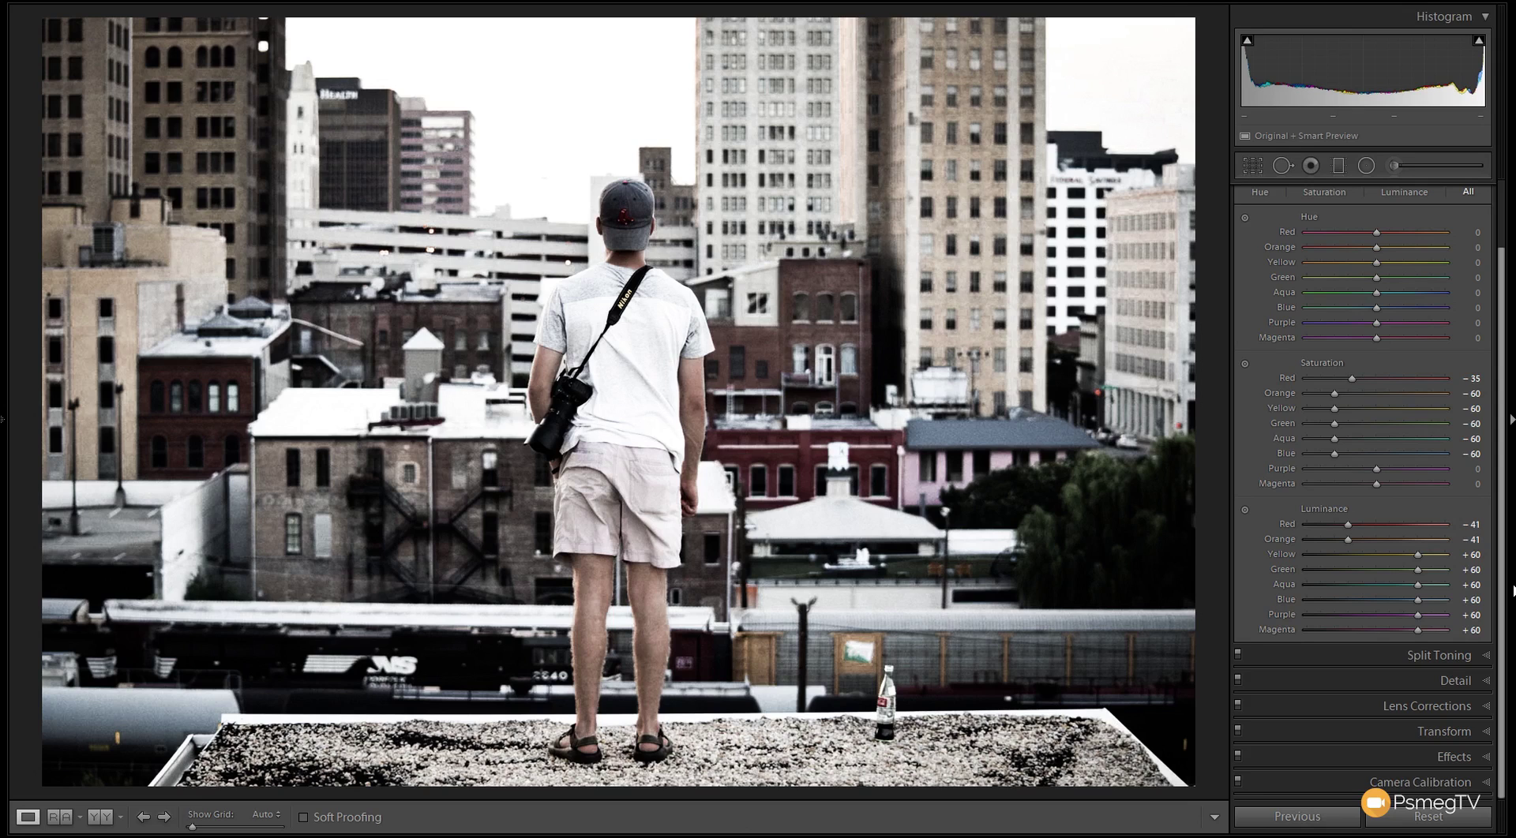
key(backslash)
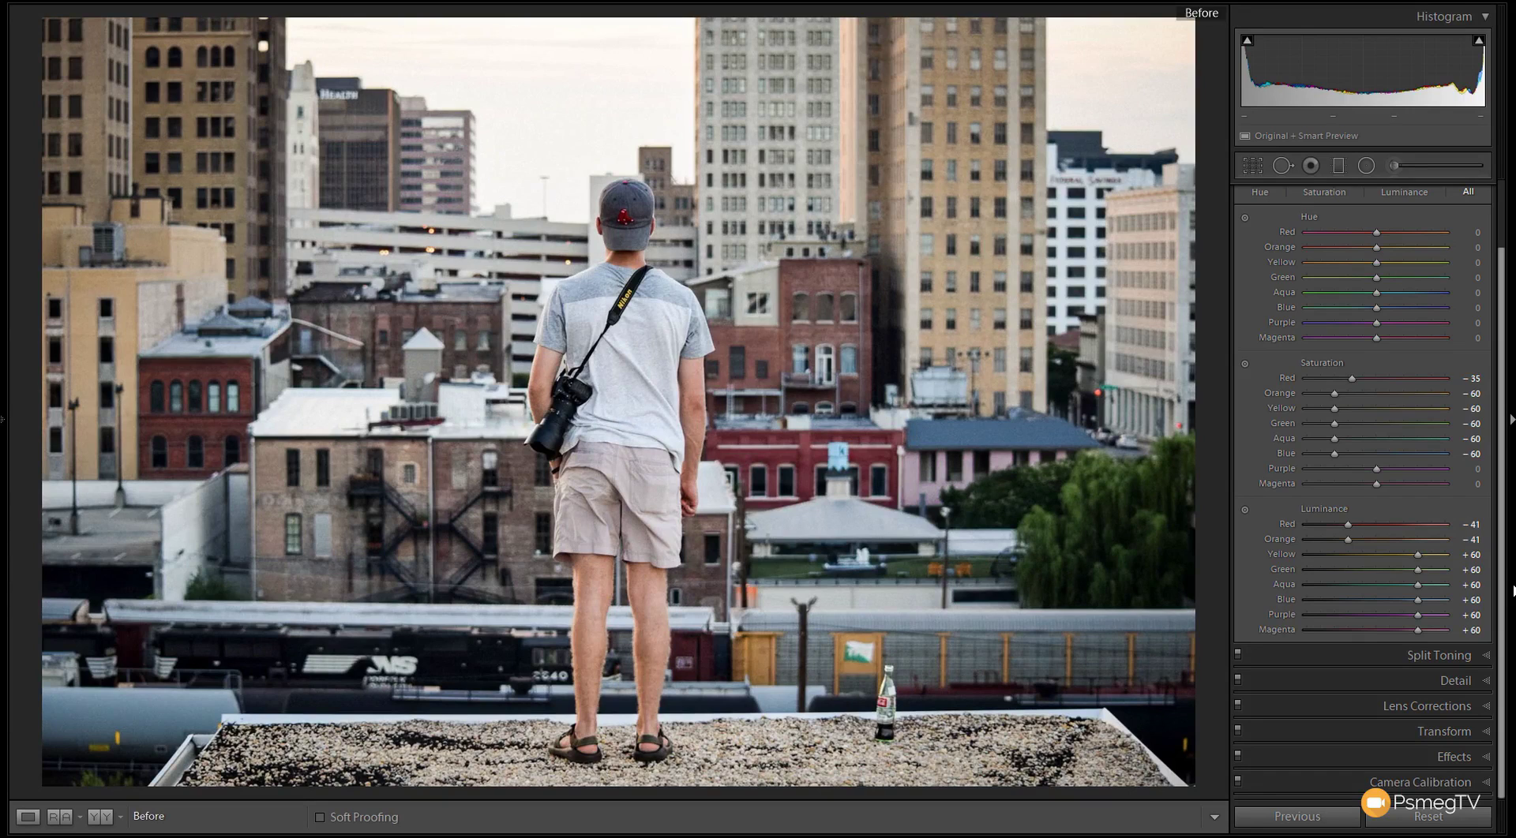
key(backslash)
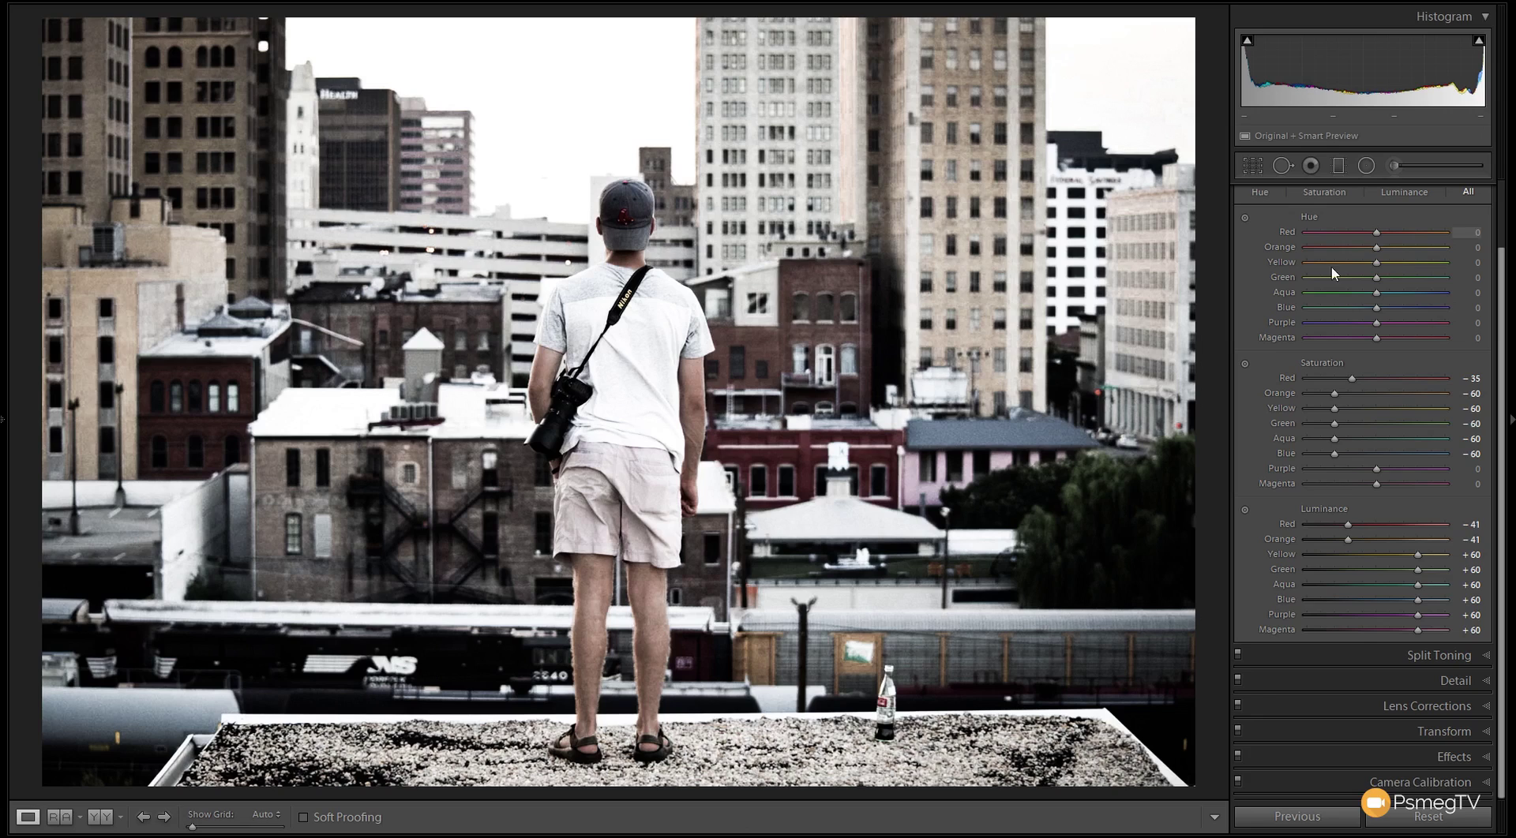
Step: Find and select building-802113.jpg in the Library grid
key(g)
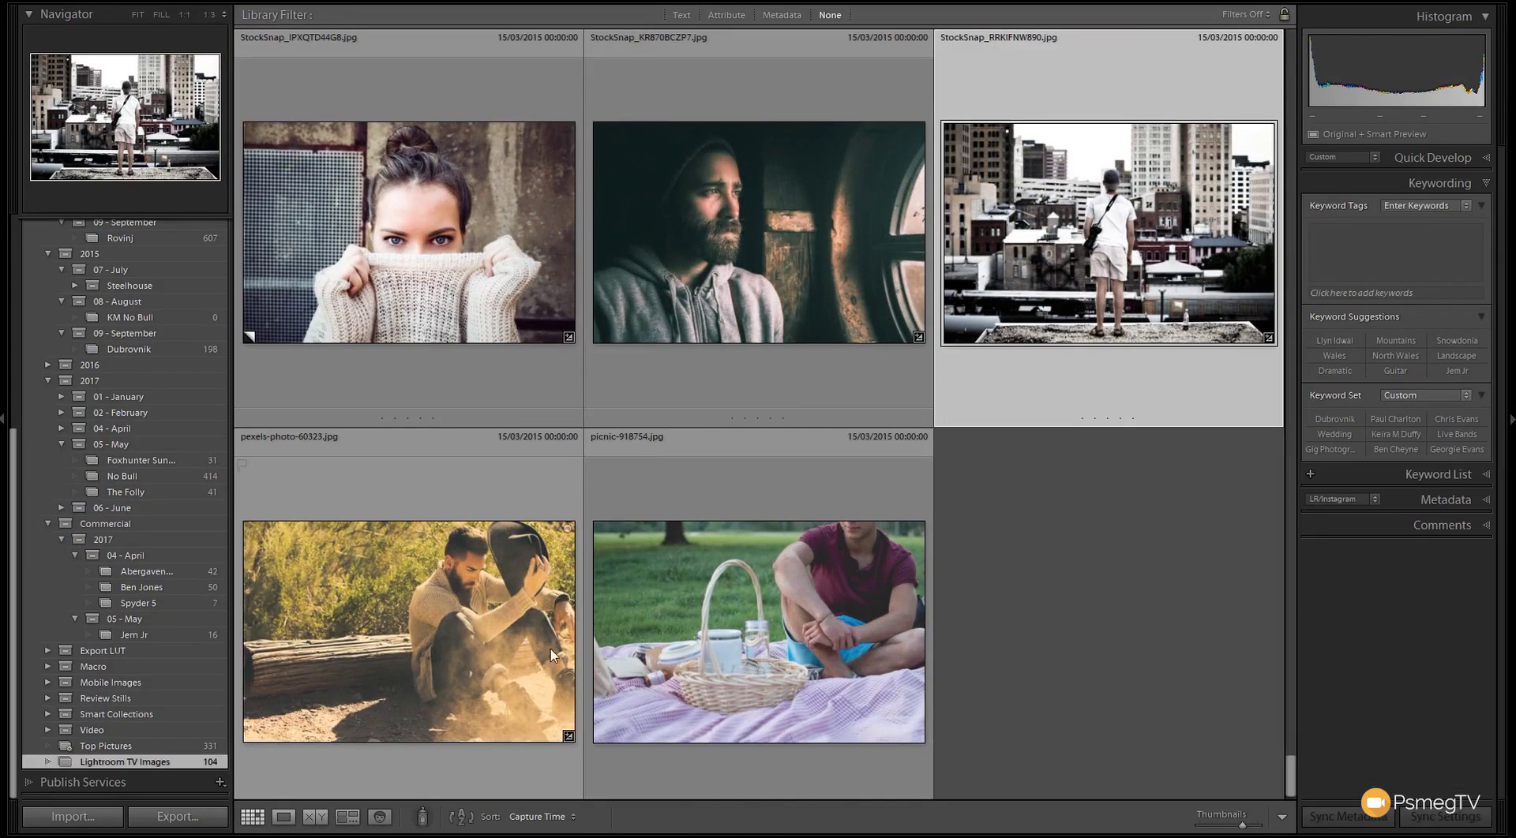
scroll(984, 659, up, 5)
scroll(985, 659, up, 10)
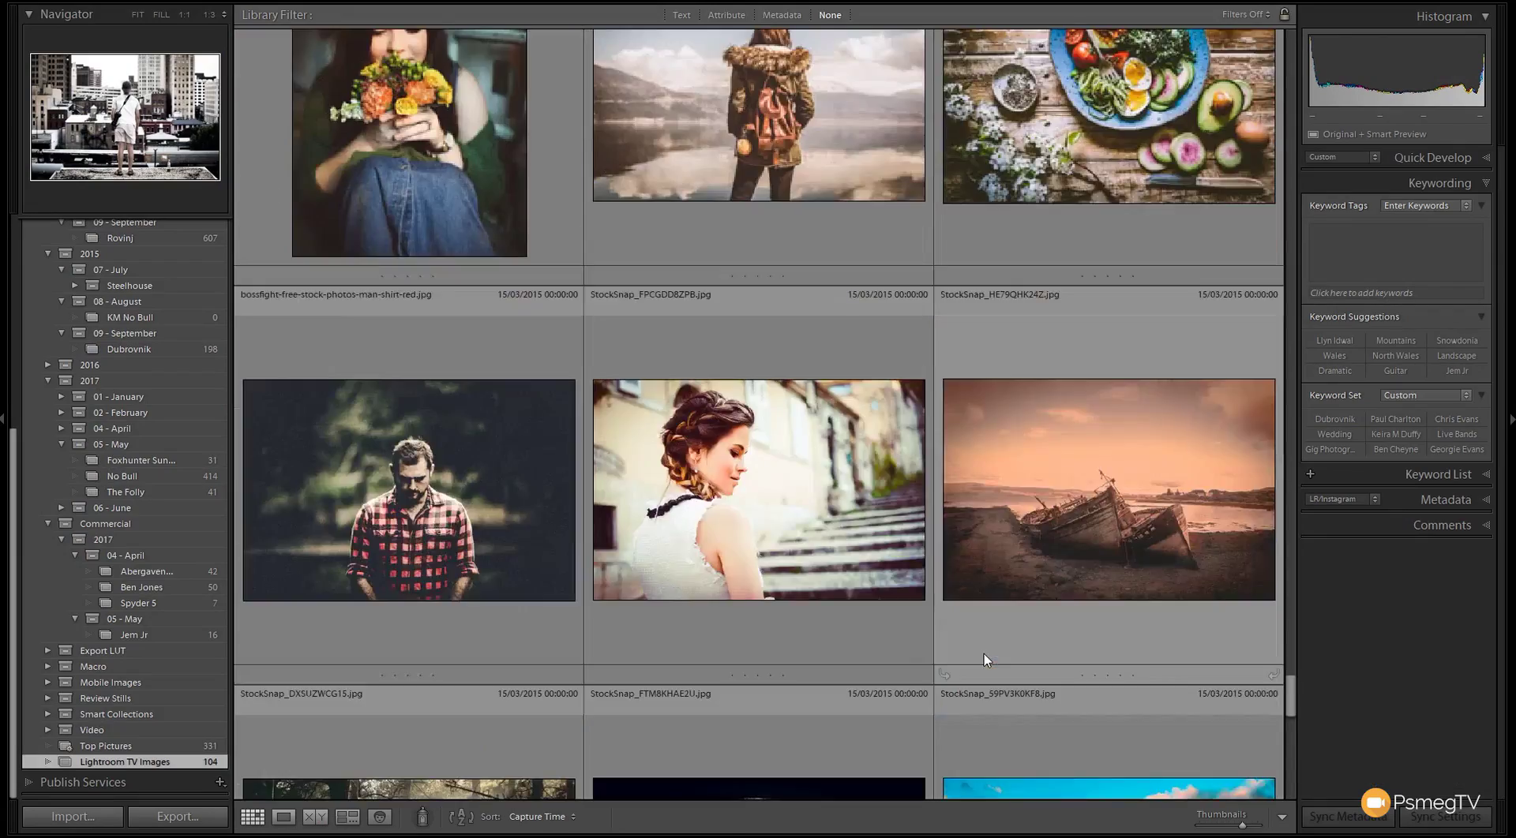
scroll(984, 655, up, 10)
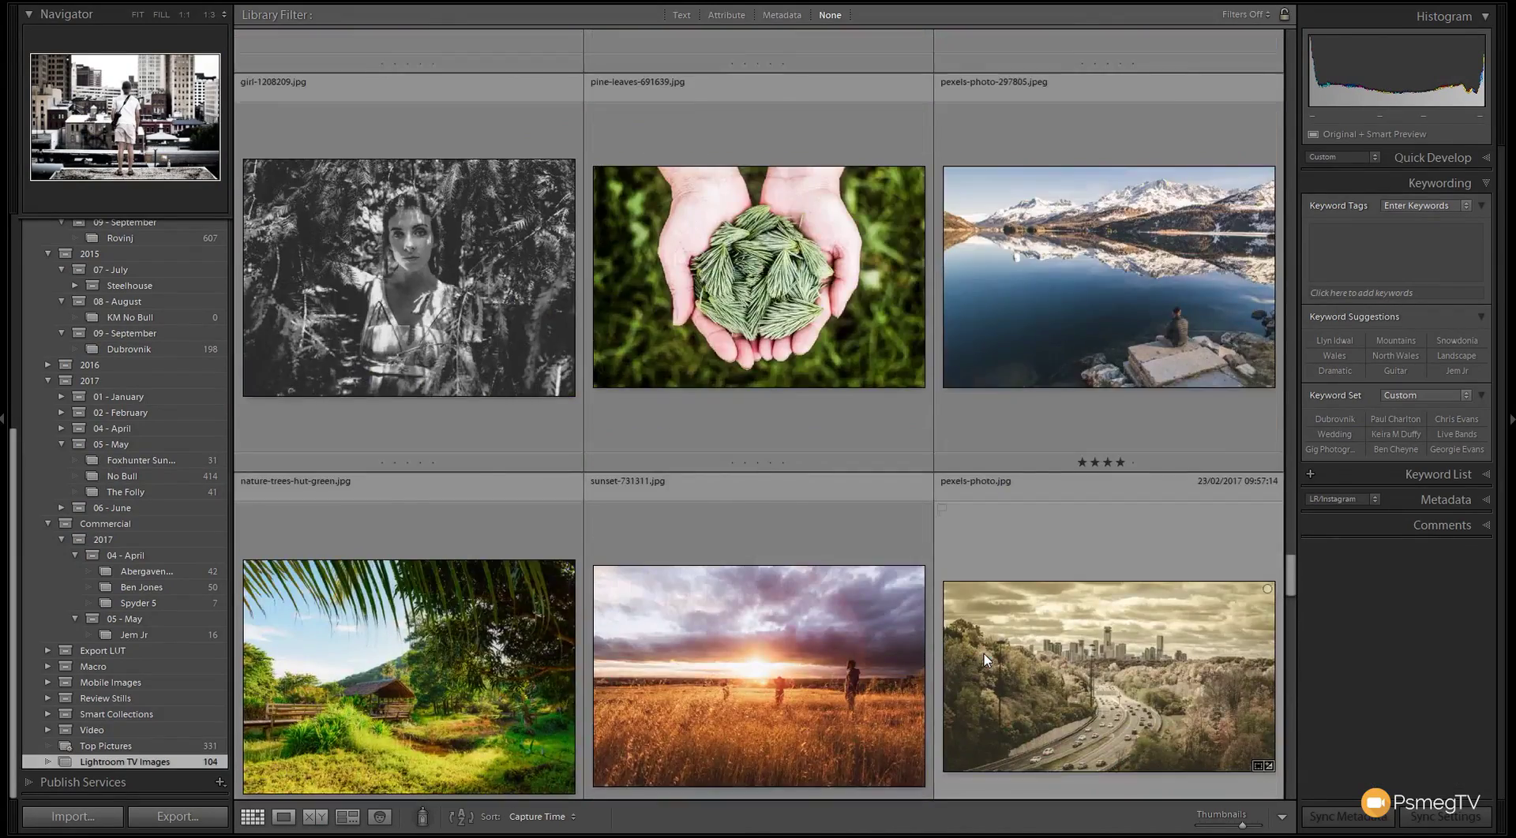
scroll(984, 659, up, 10)
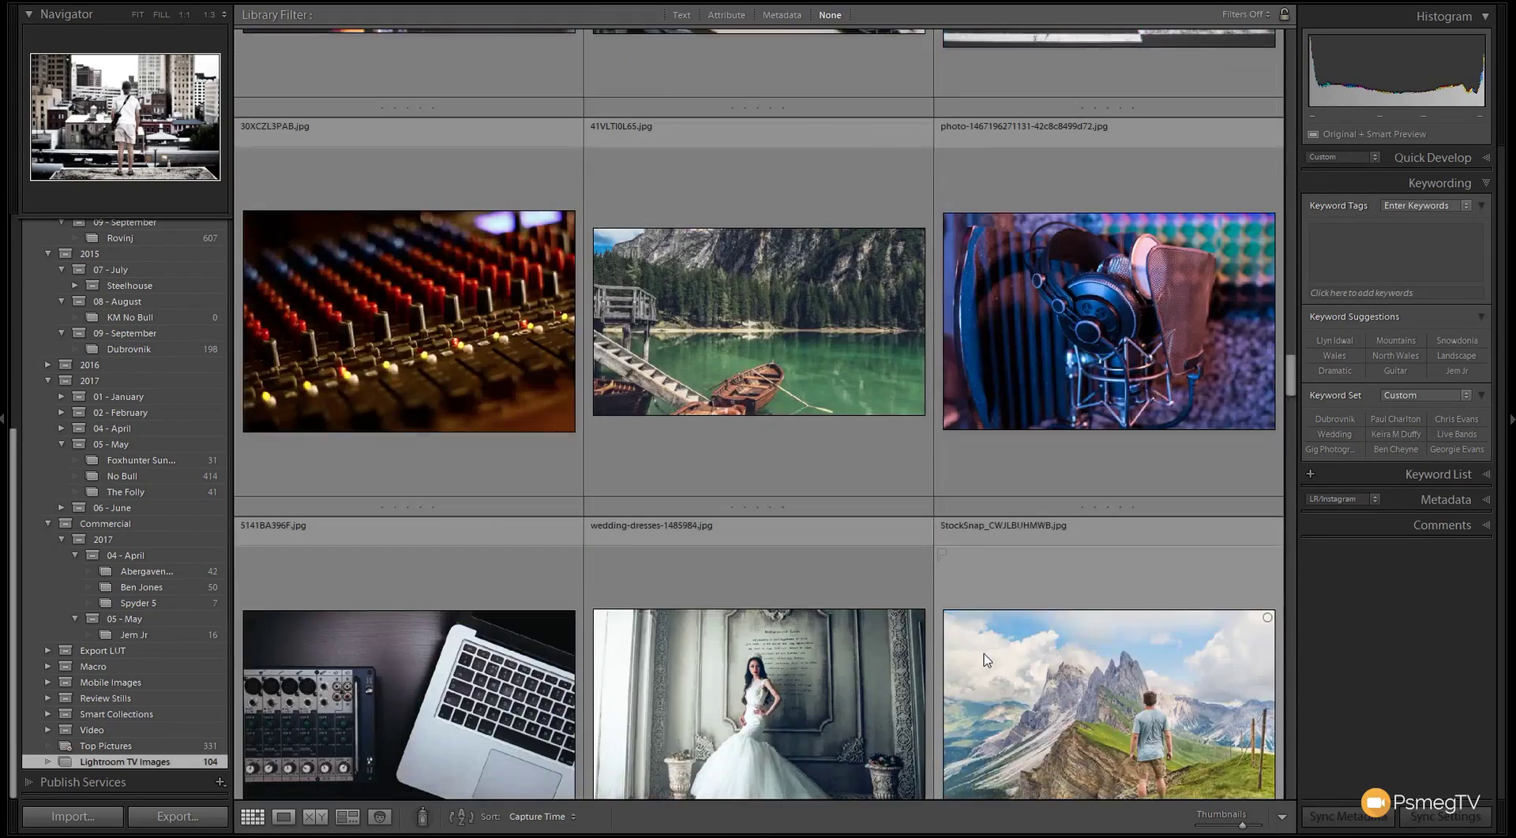
scroll(984, 659, up, 2)
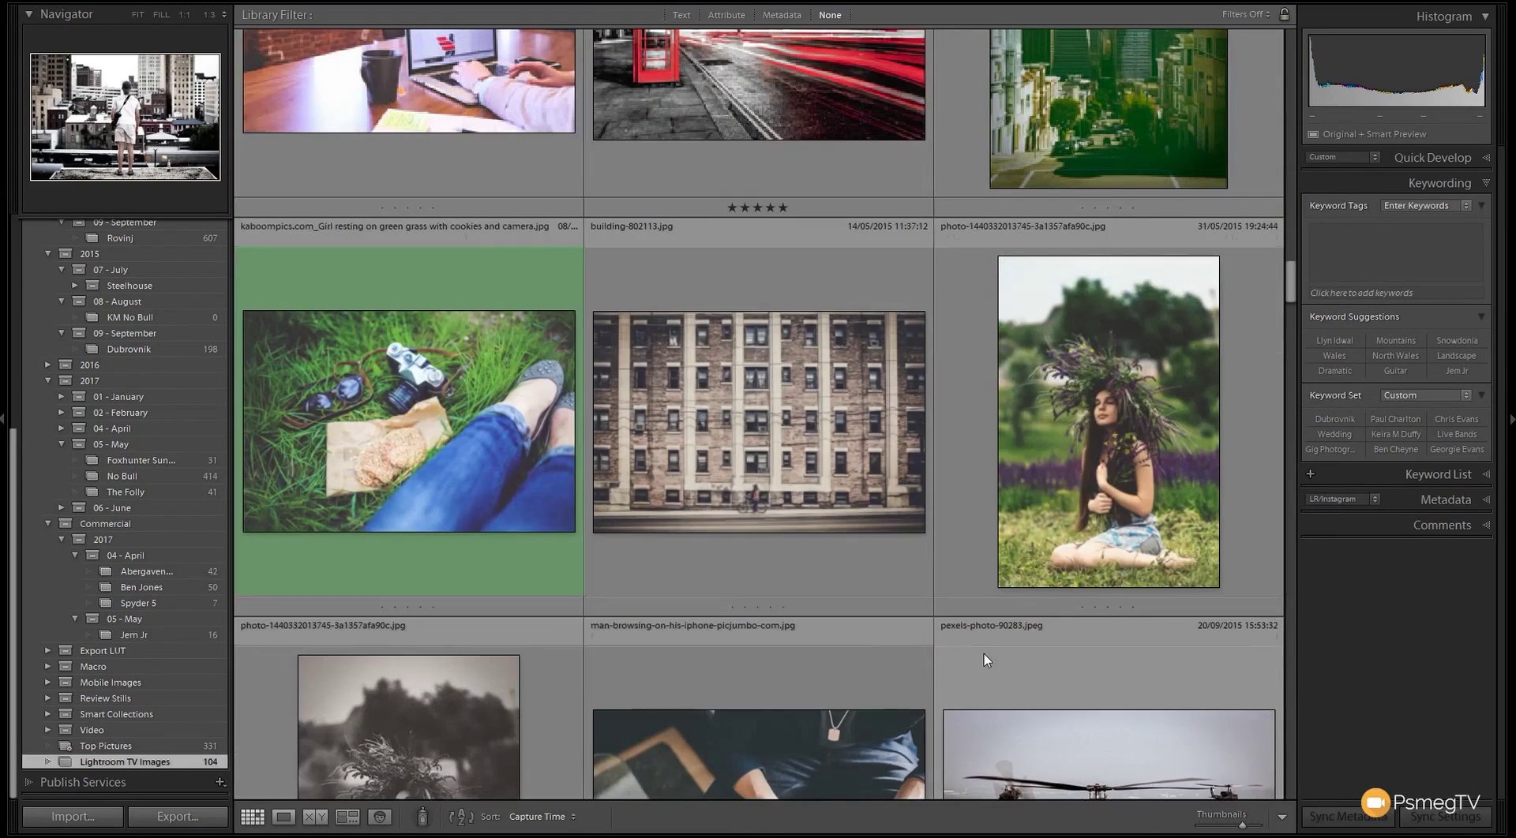
click(764, 431)
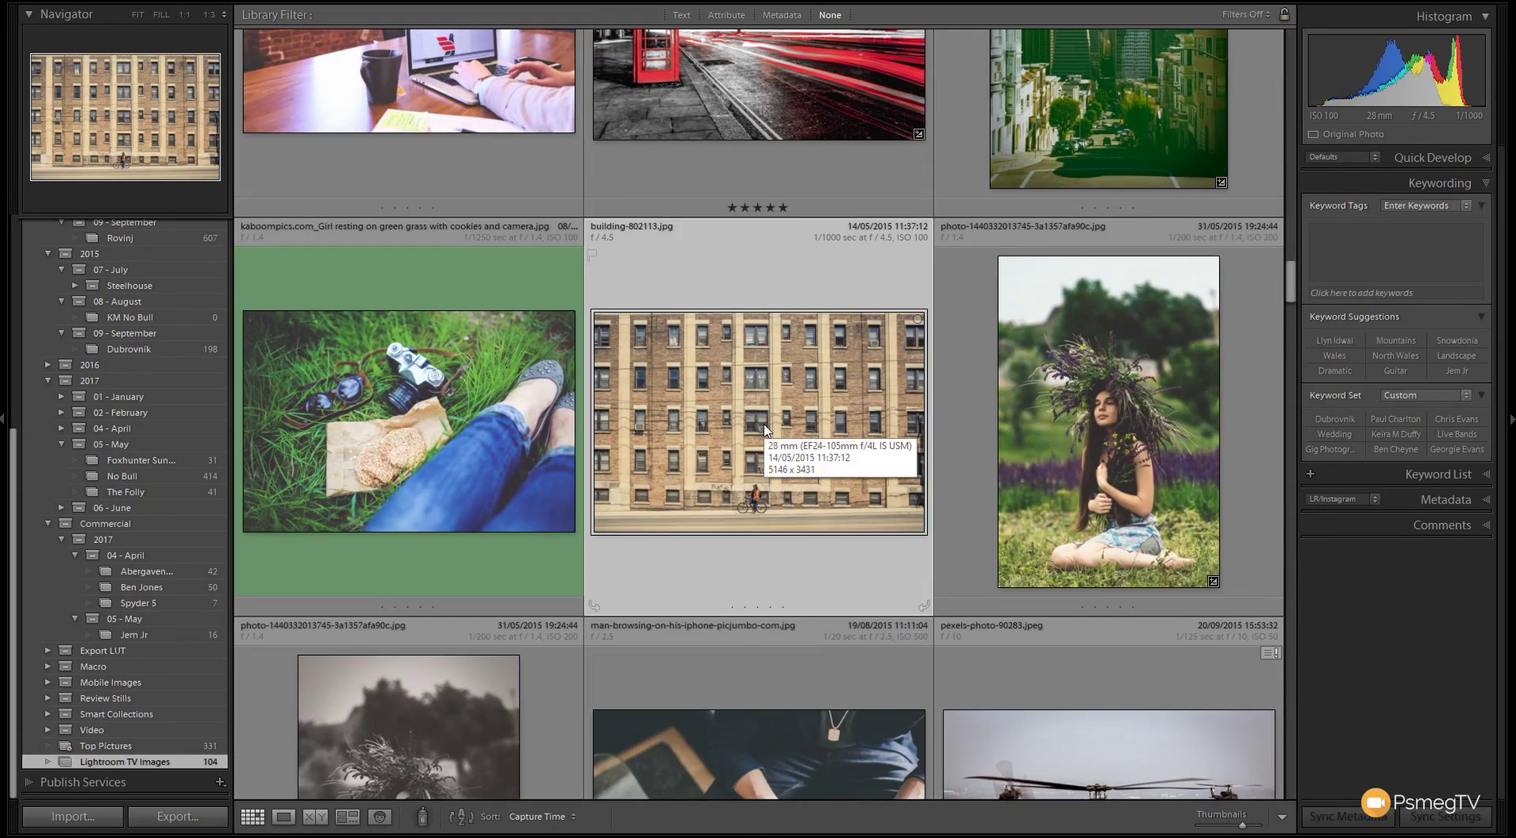
Step: Apply the Urban Twist preset to building-802113.jpg and compare it with the original
key(d)
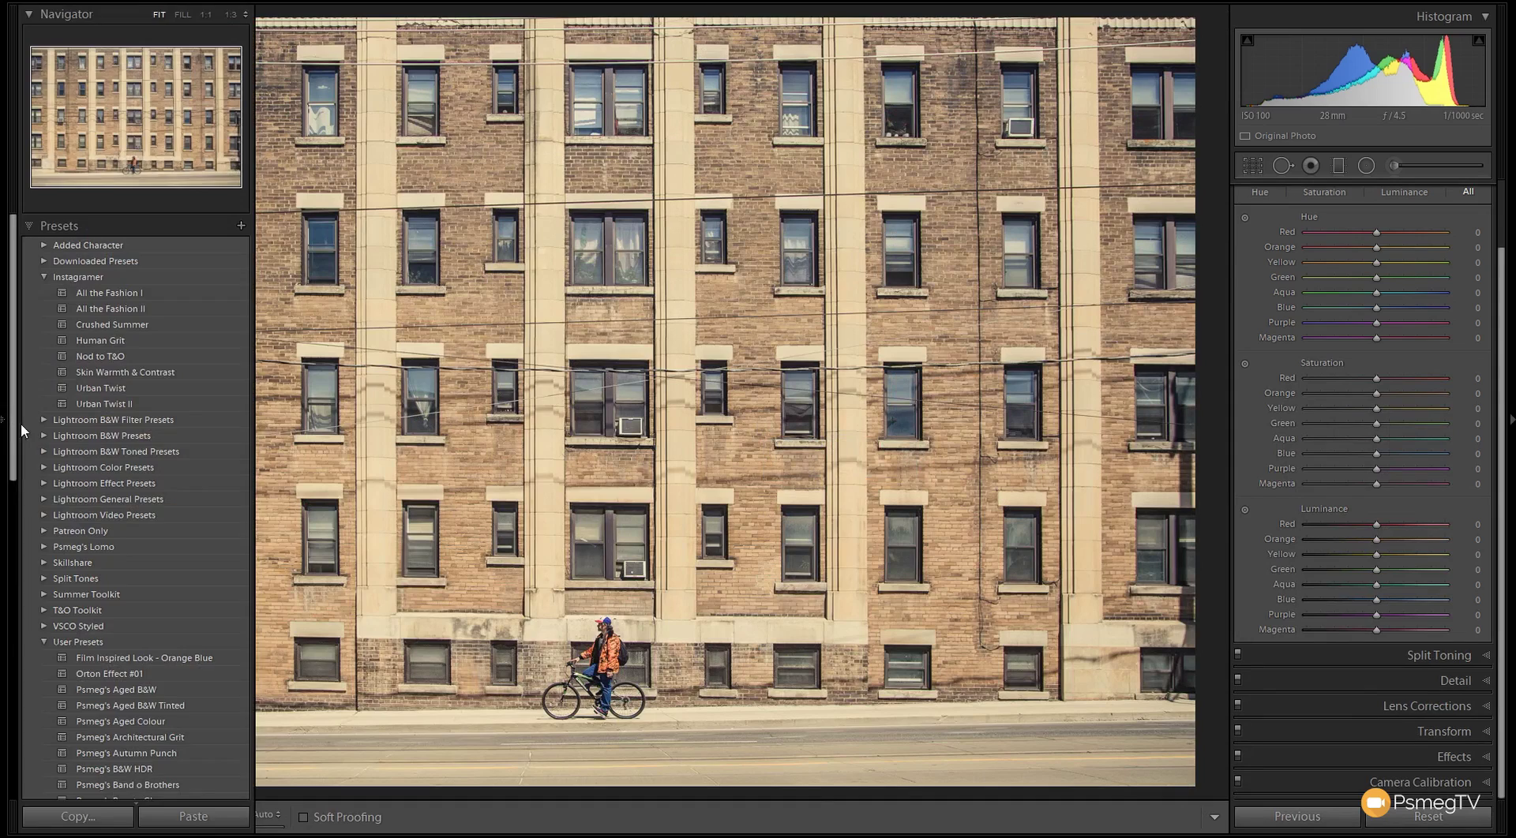
click(110, 392)
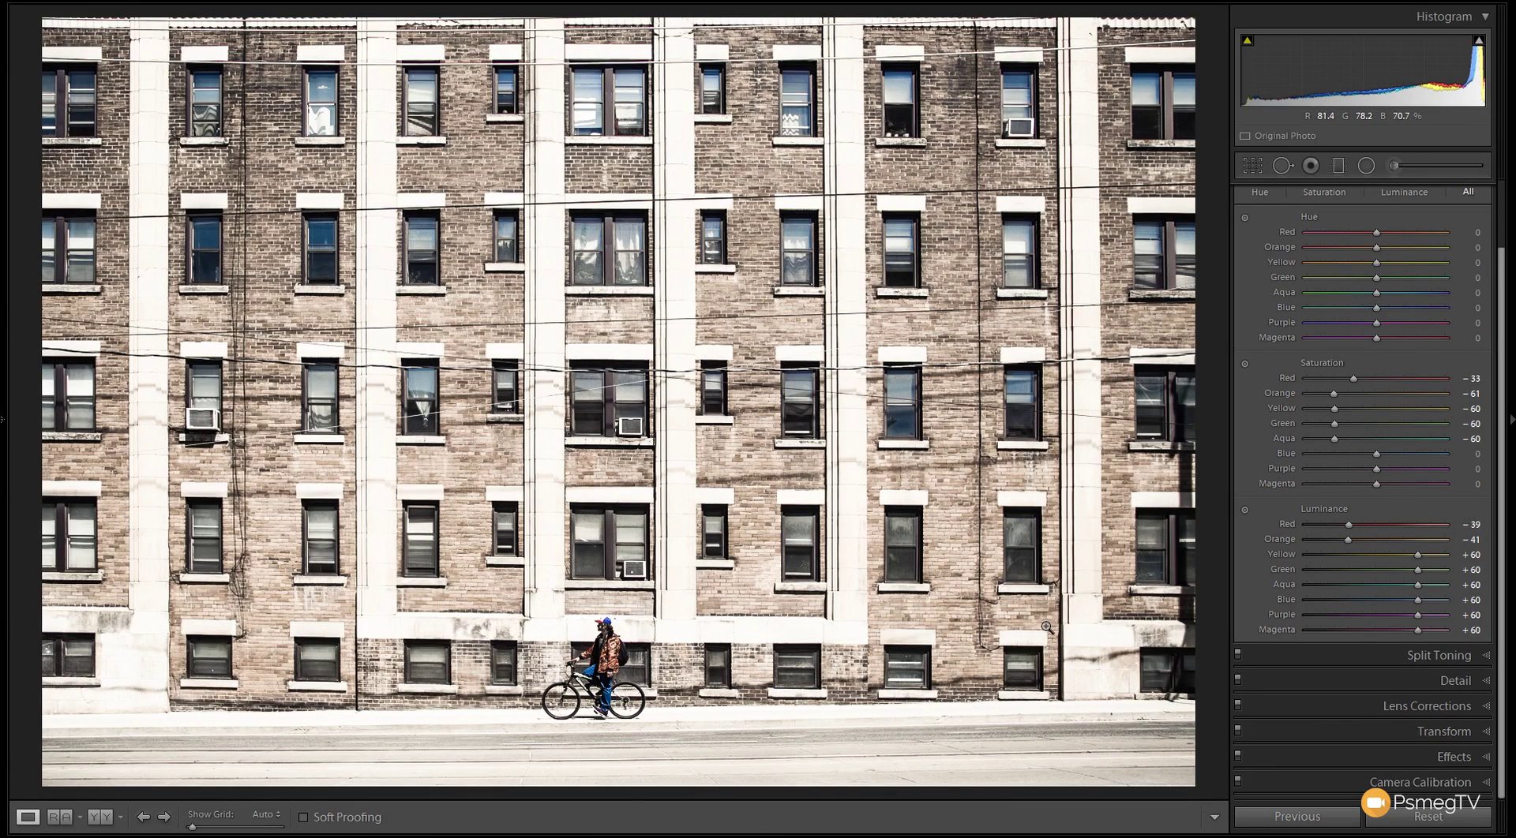
key(backslash)
key(backslash)
Step: Select the IMG_3194 street photo and apply the Urban Twist preset to it in Develop
key(g)
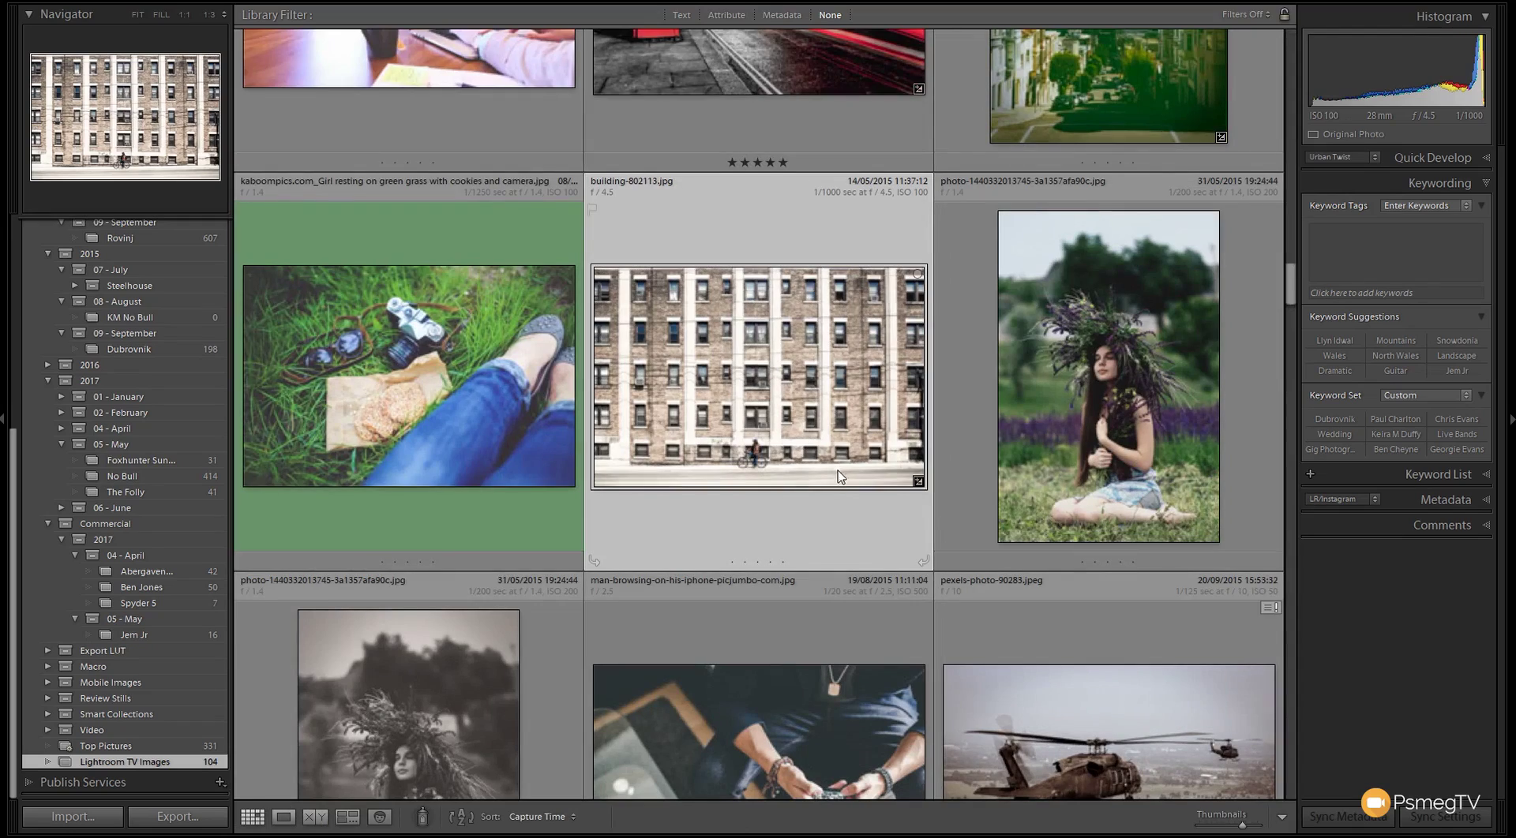
scroll(1105, 694, down, 5)
click(1134, 584)
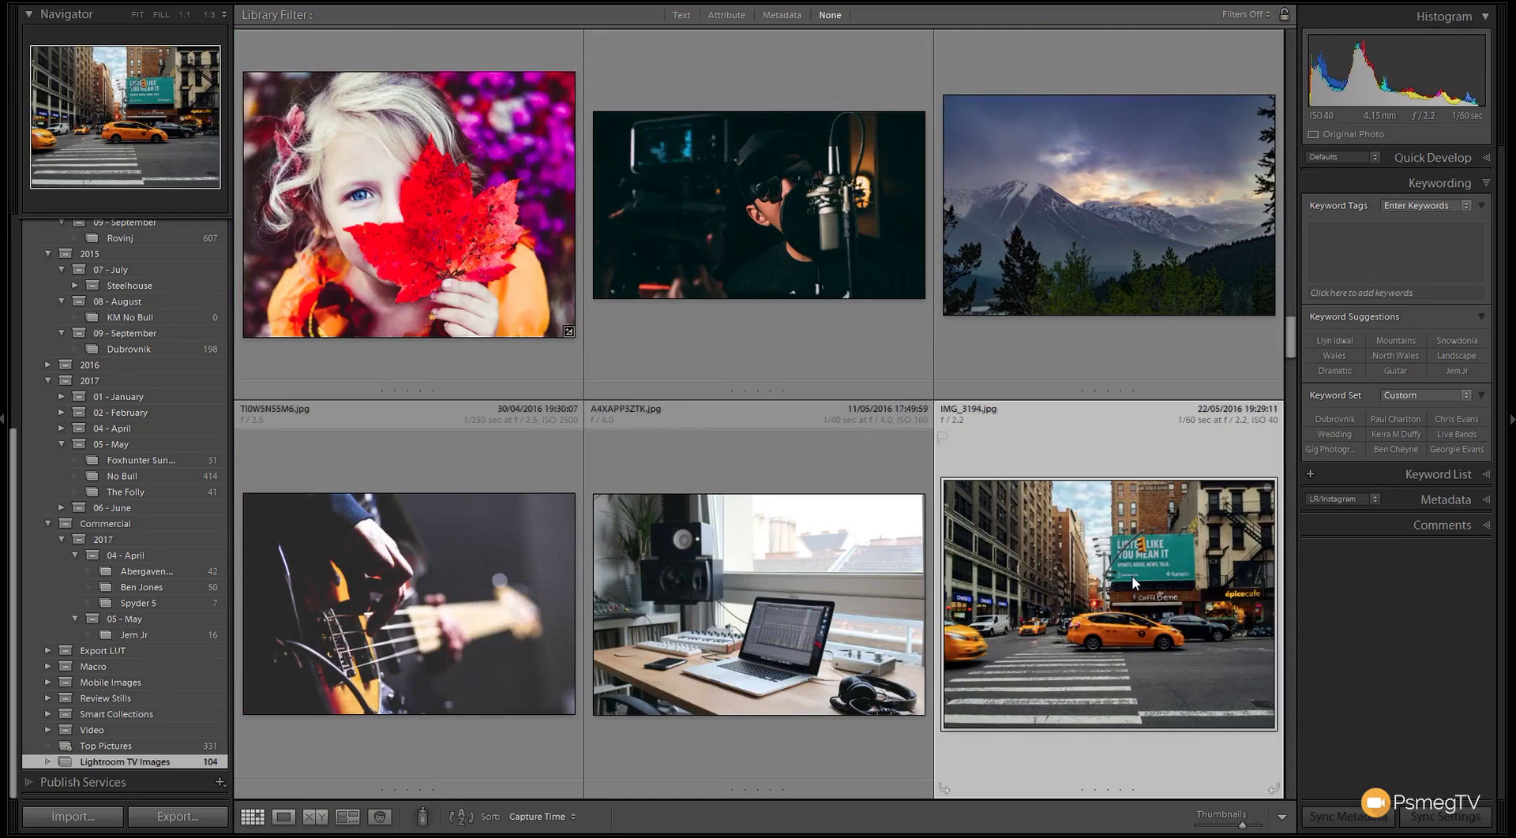
key(d)
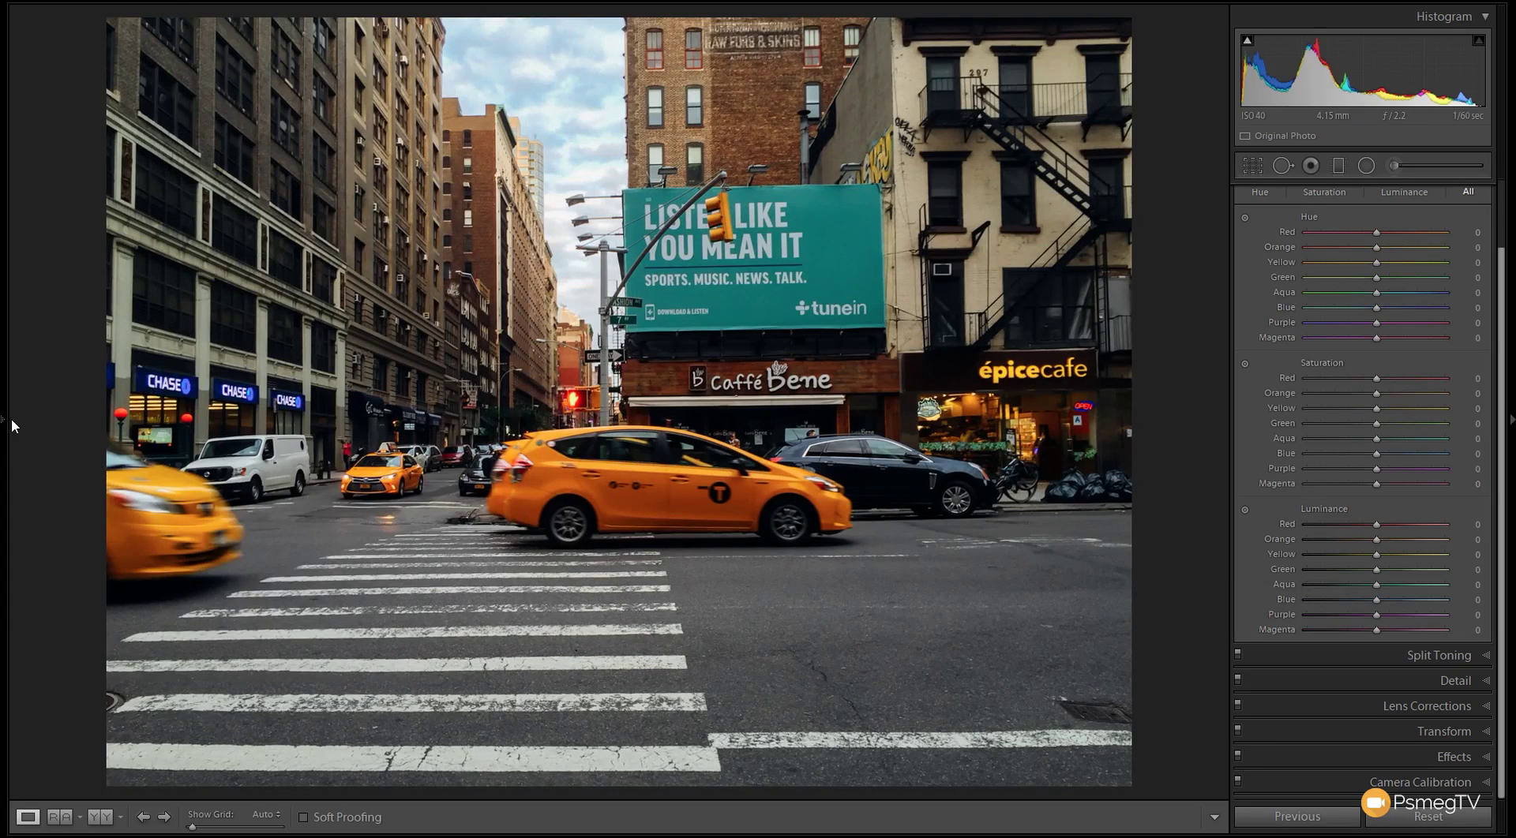
mouse_move(6, 422)
click(90, 388)
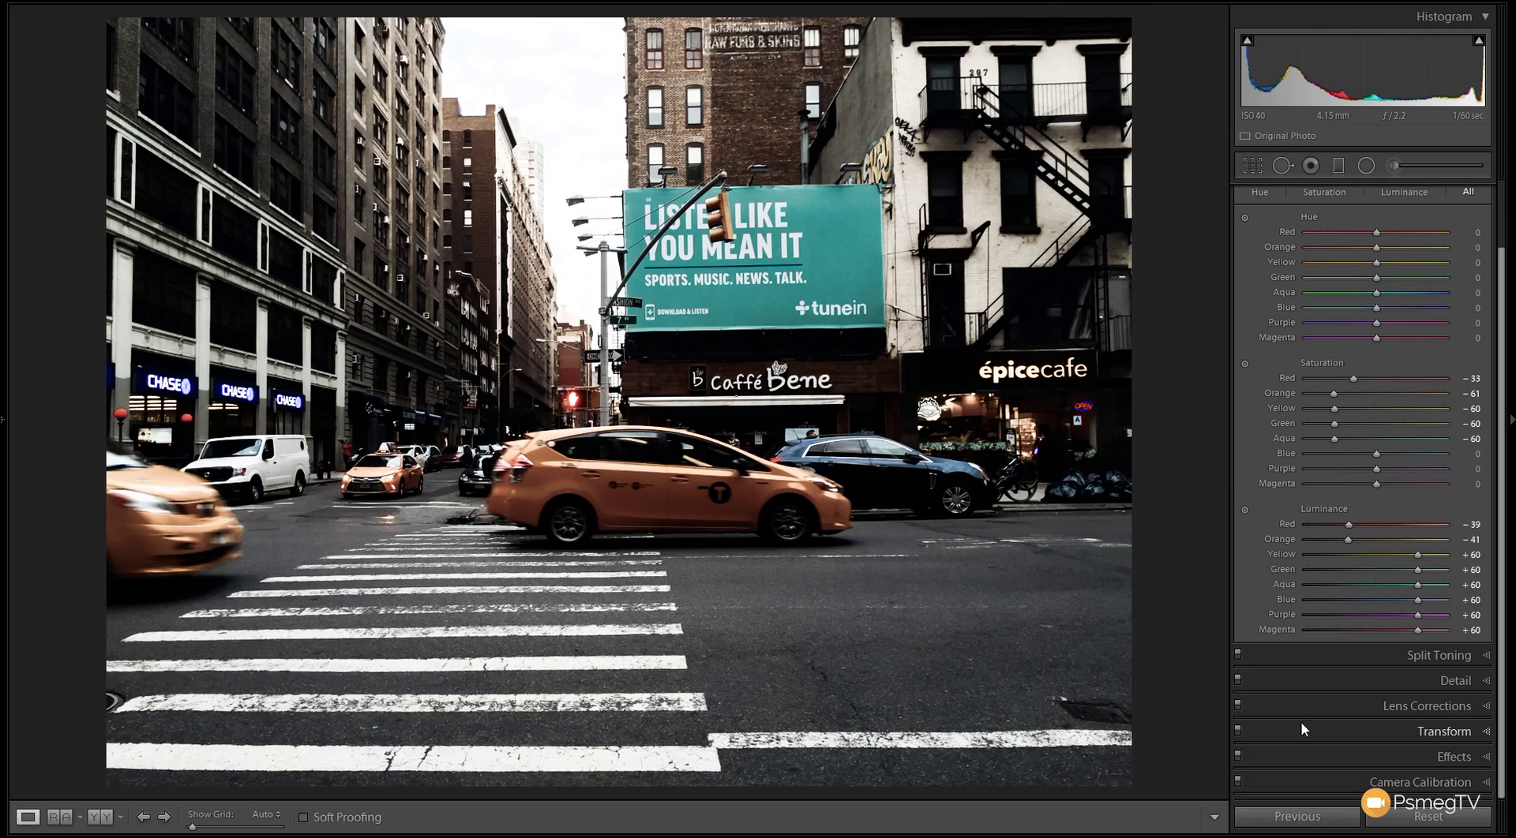
drag(1509, 255, 1507, 187)
Step: Build an S-shaped tone curve with shadow, midtone and highlight points and slightly lifted blacks
click(1485, 244)
click(1484, 219)
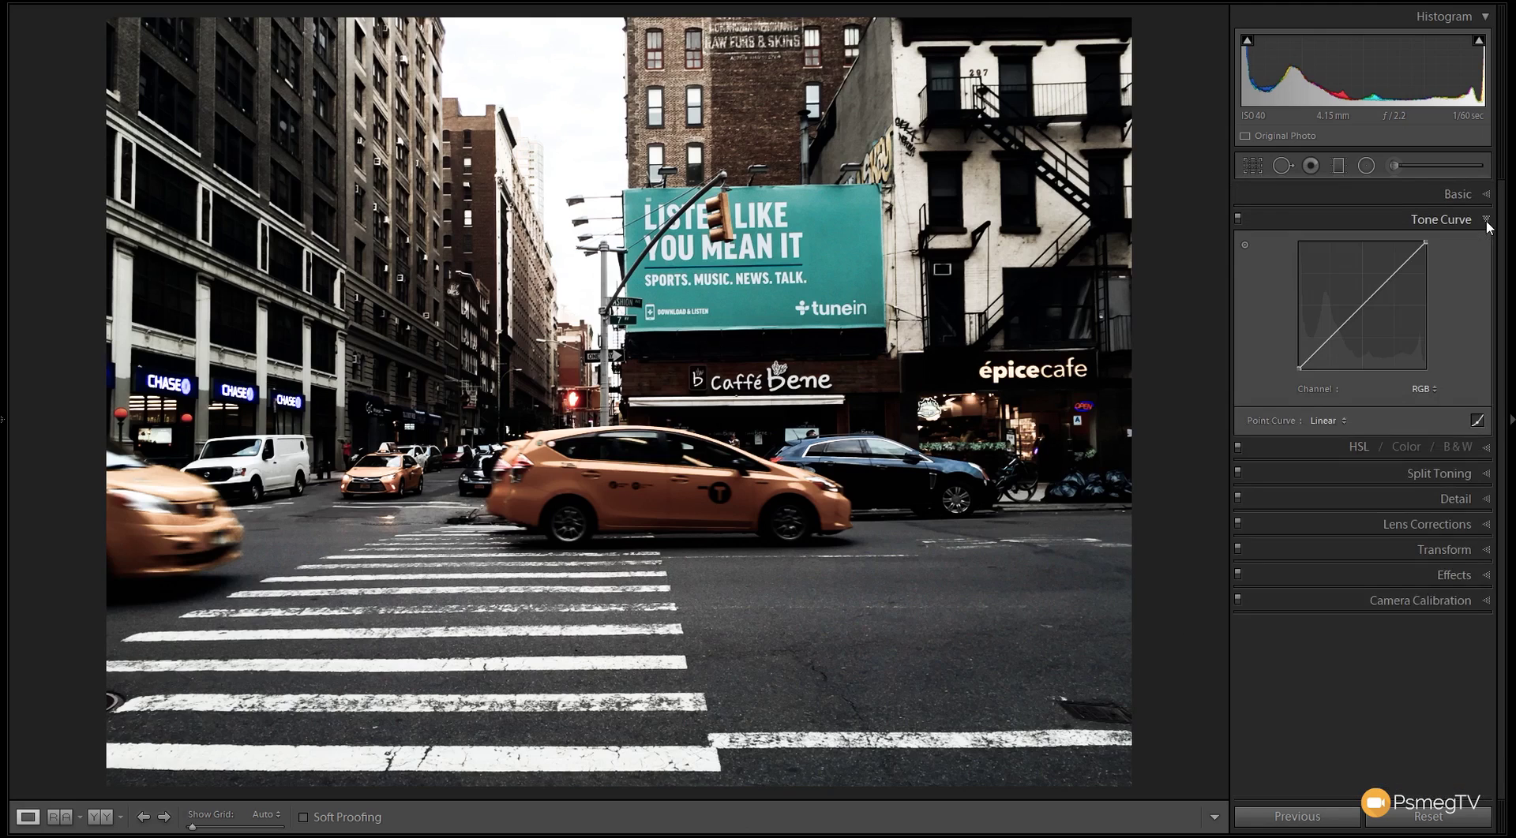
drag(1334, 335, 1333, 339)
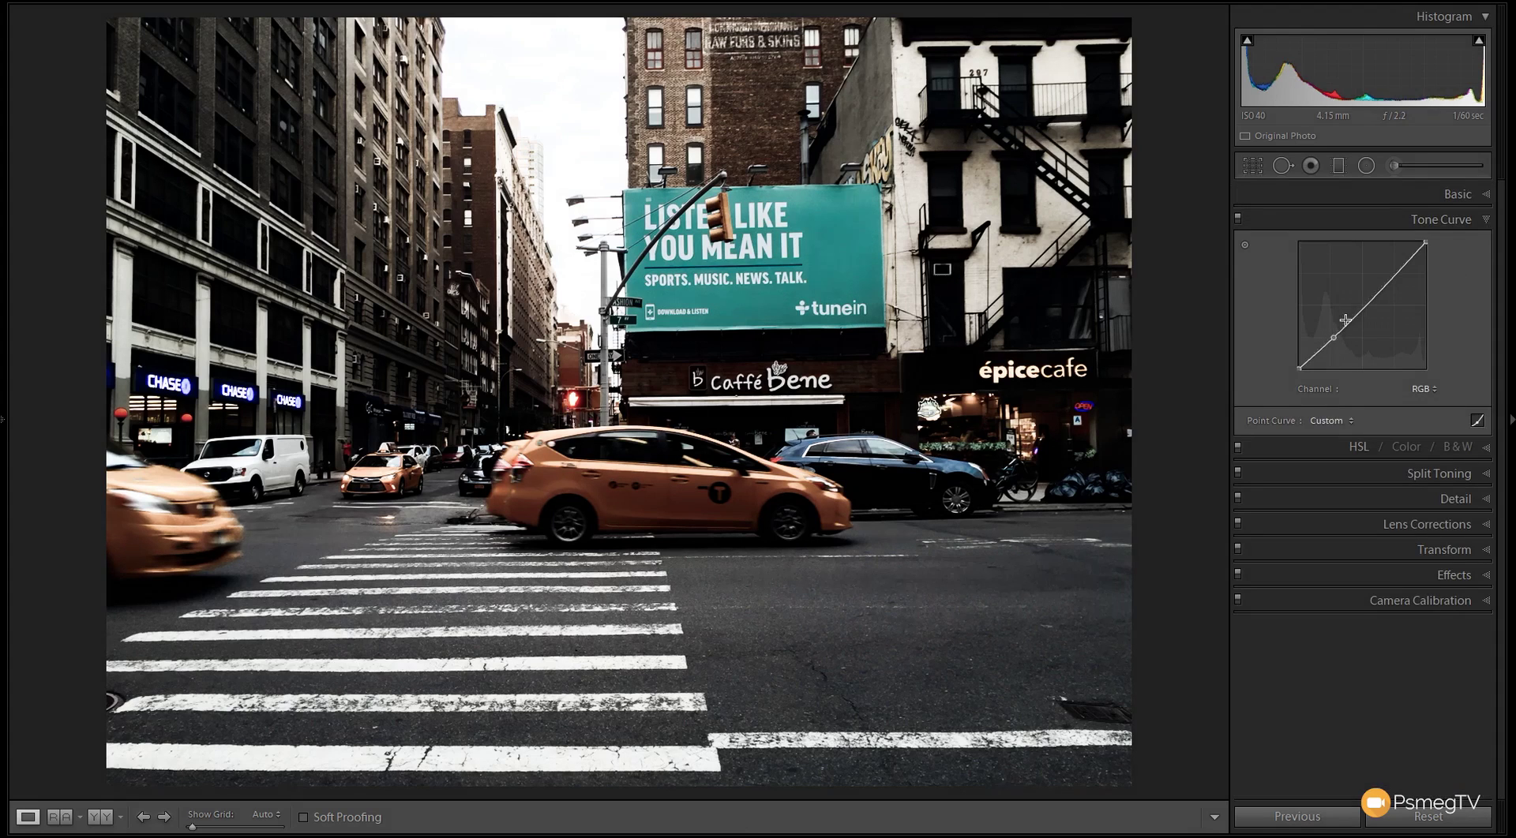
click(1367, 305)
click(1395, 274)
drag(1300, 366, 1363, 301)
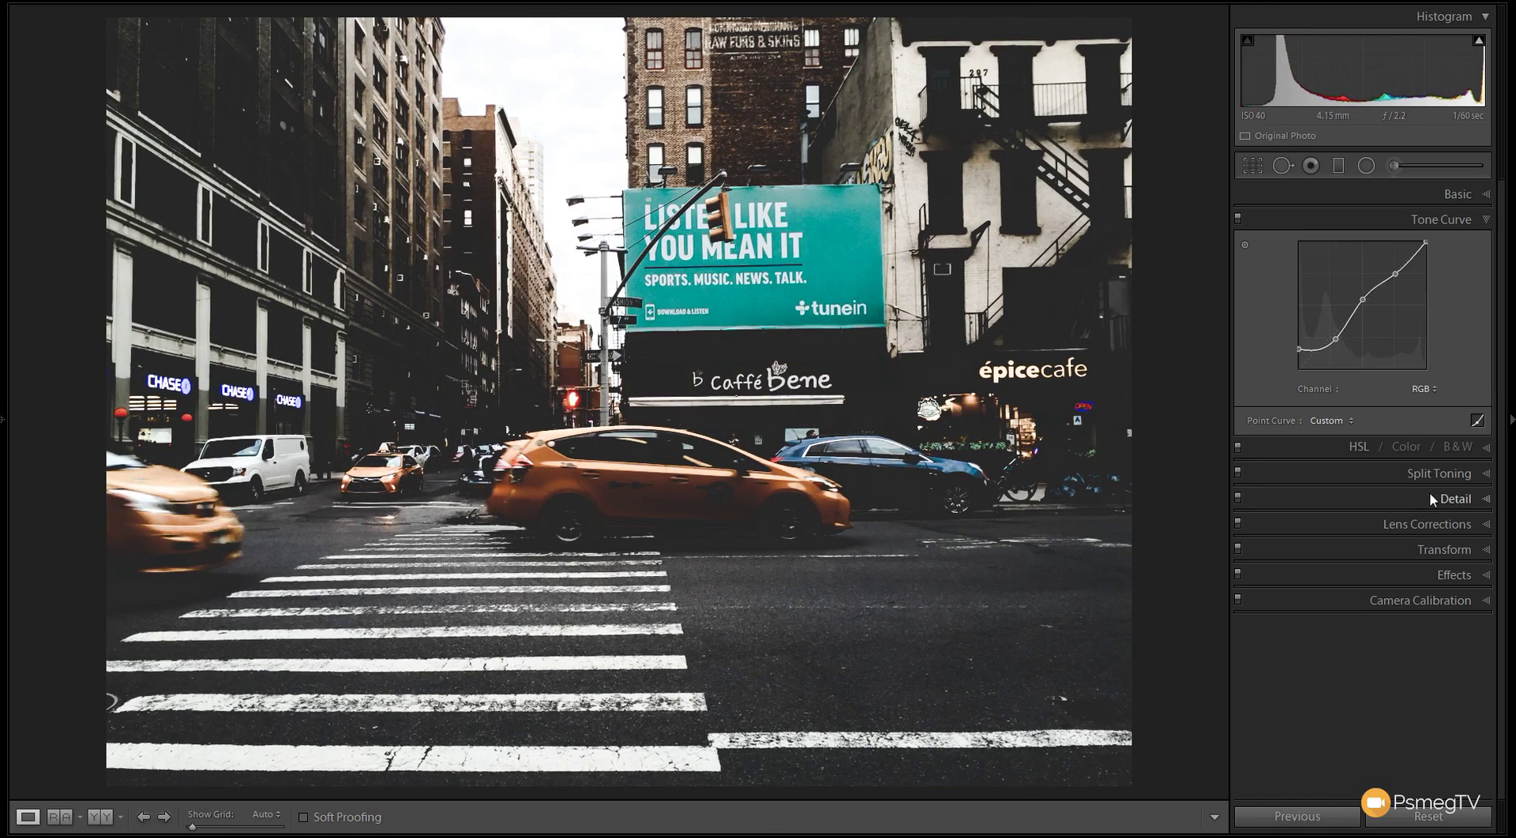
drag(1299, 351, 1337, 345)
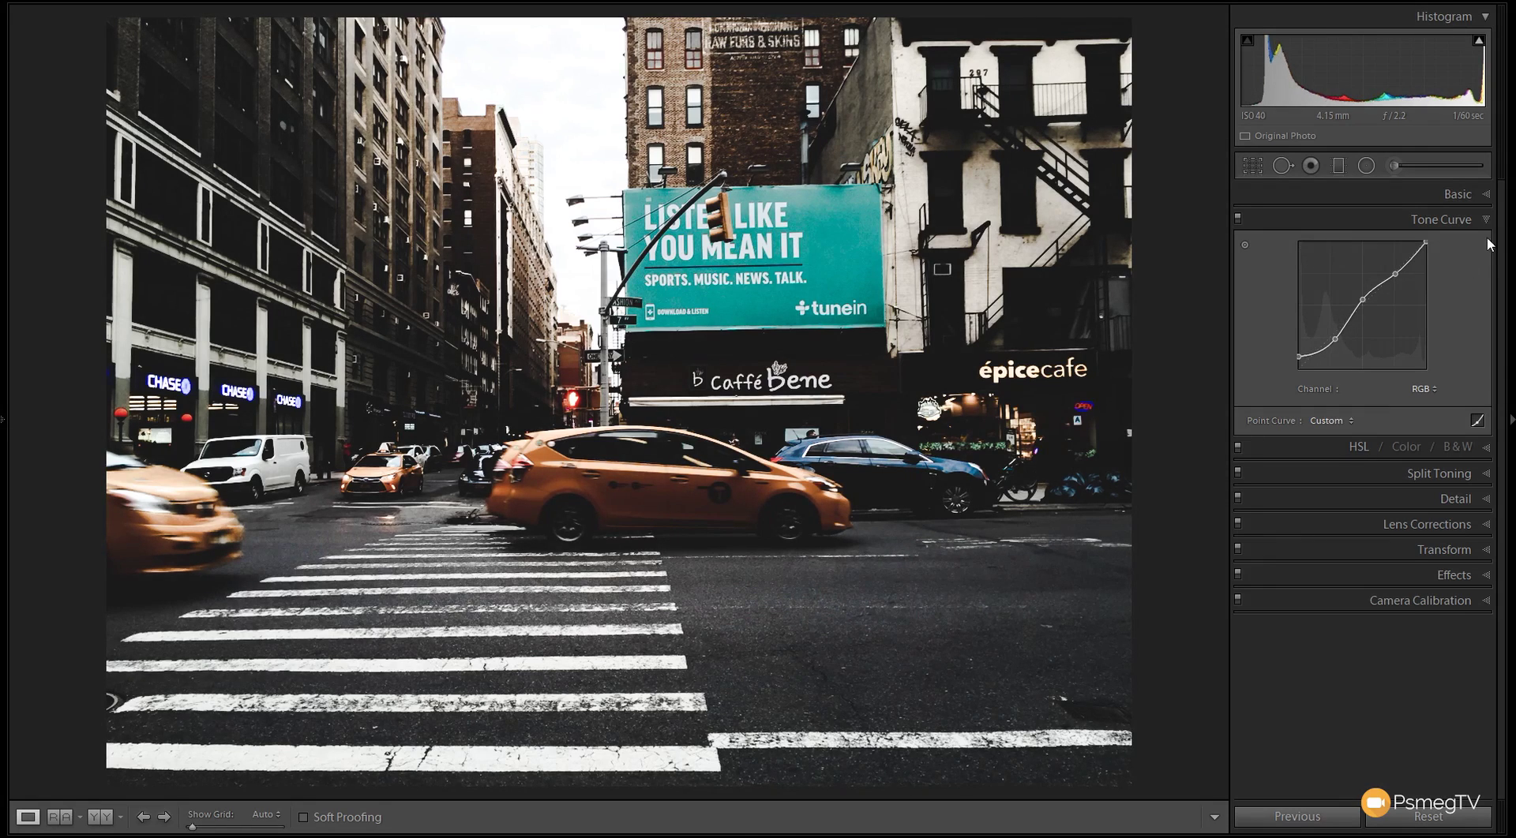
click(1457, 194)
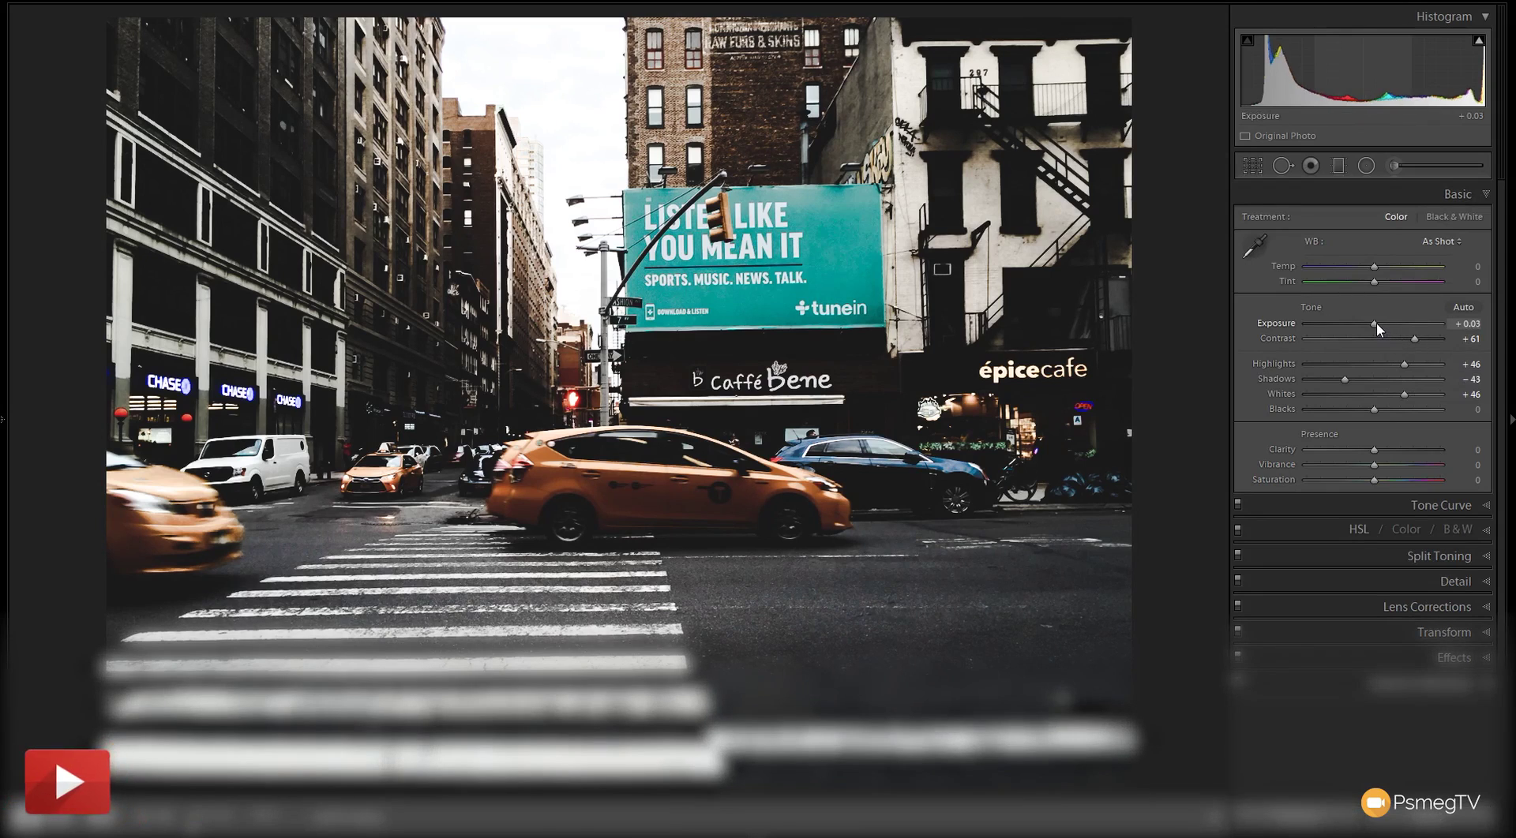
Step: Raise the street photo's Exposure to +0.15
drag(1375, 322, 1378, 325)
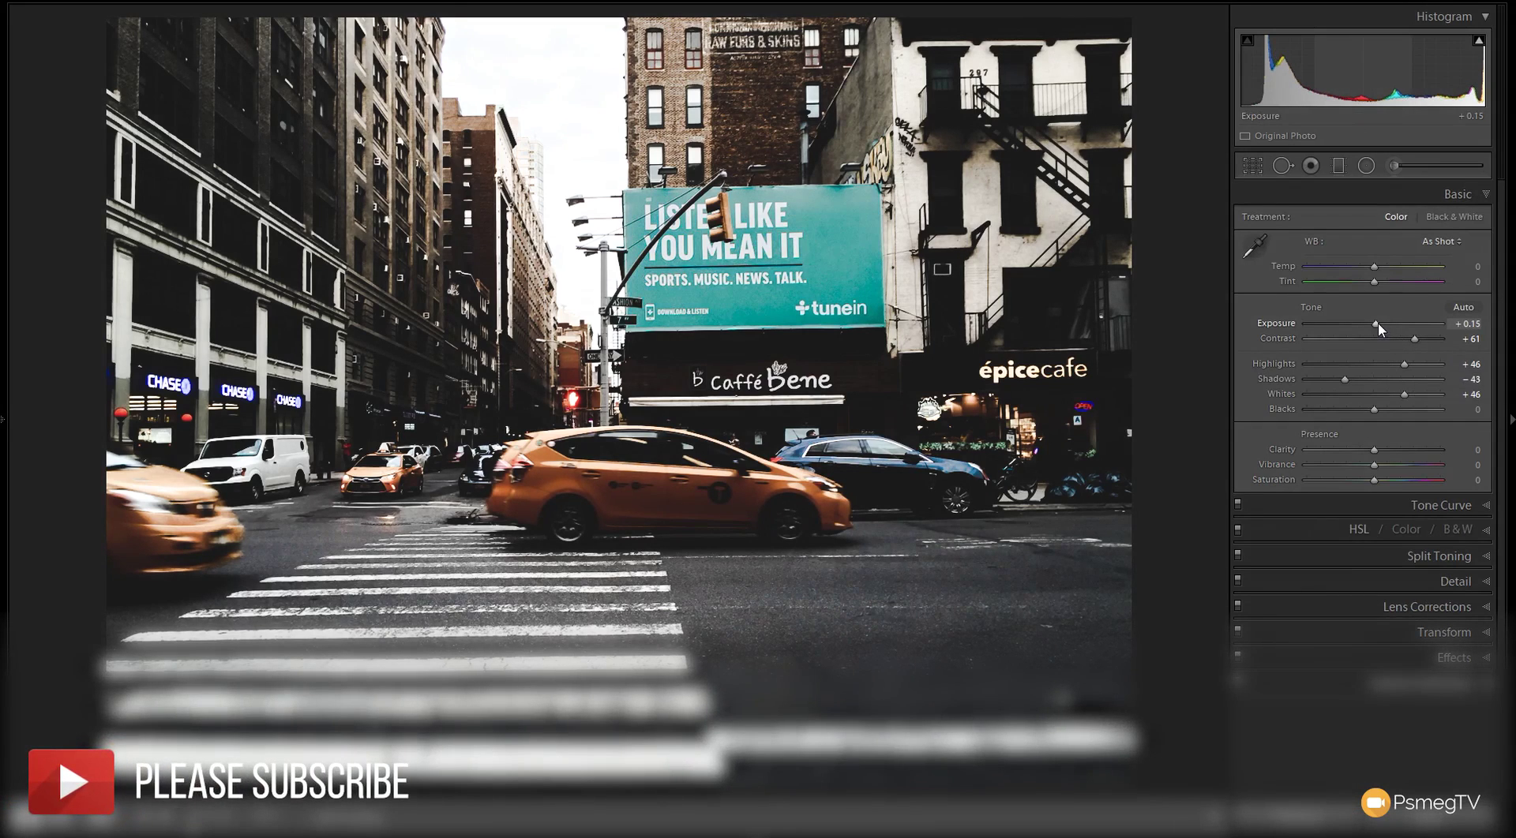